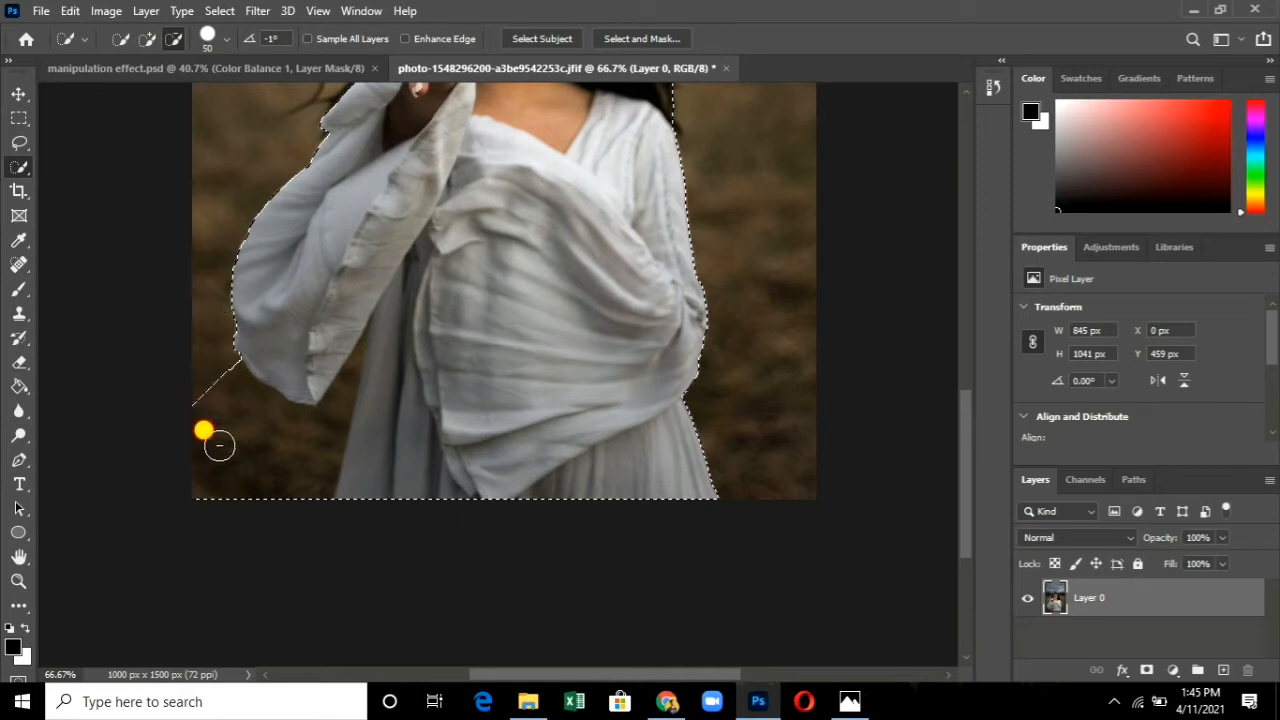
Subtract the background gap between the hanging sleeve and the dress from the selection, reducing the Quick Selection brush to 15.
{"action": "key", "text": "bracketleft"}
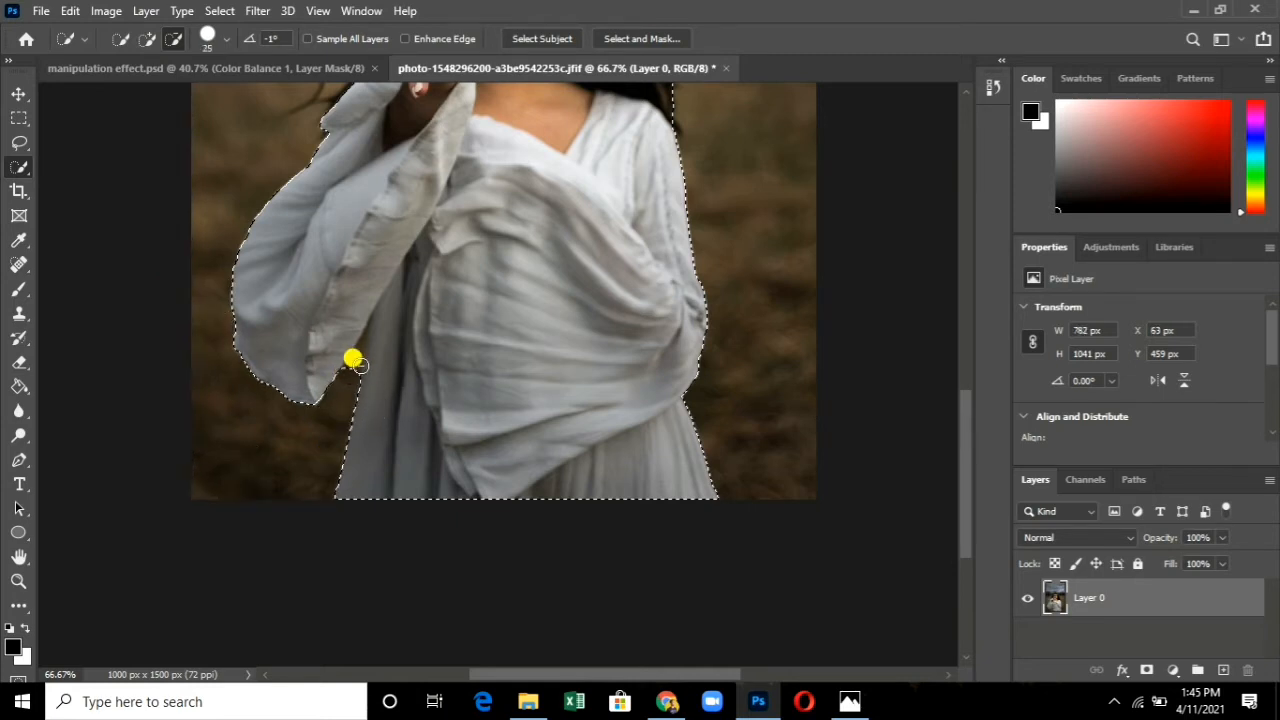
{"action": "key", "text": "bracketleft"}
{"action": "key", "text": "bracketleft"}
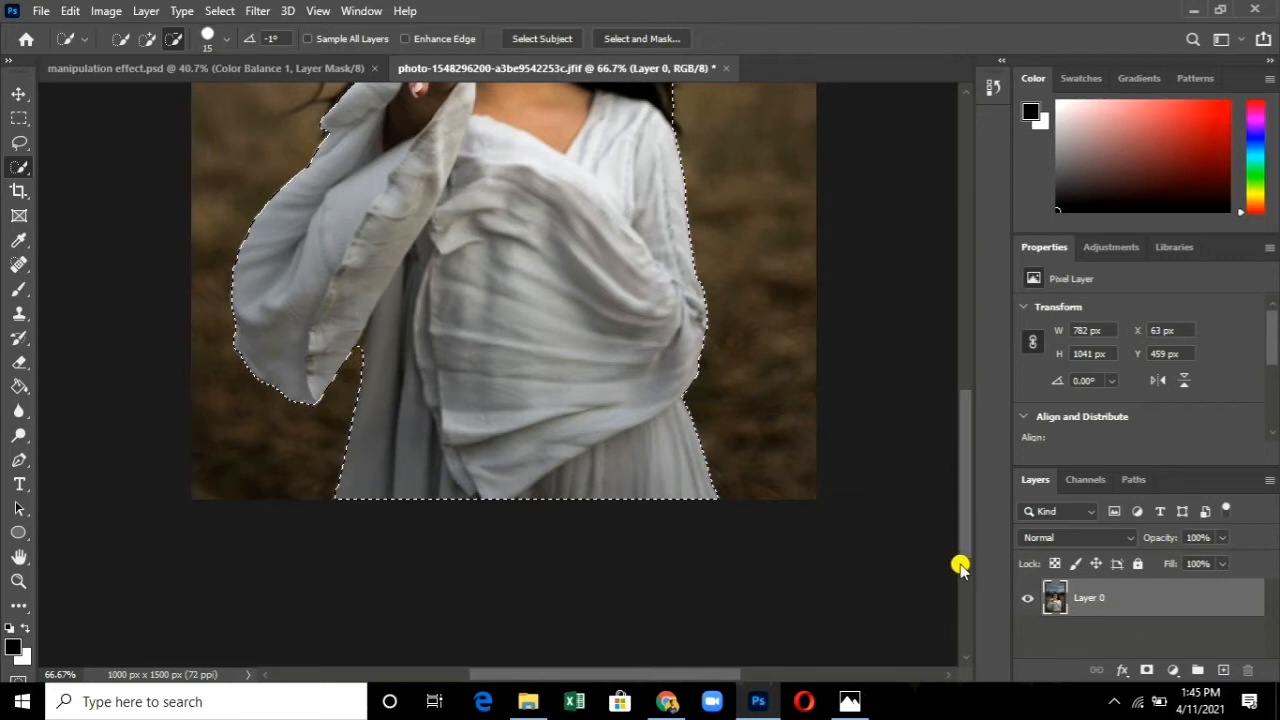
Refine the hair edges of the woman's selection in Select and Mask with Refine Hair and apply it.
{"action": "key", "text": "ctrl+j"}
{"action": "key", "text": "ctrl+z"}
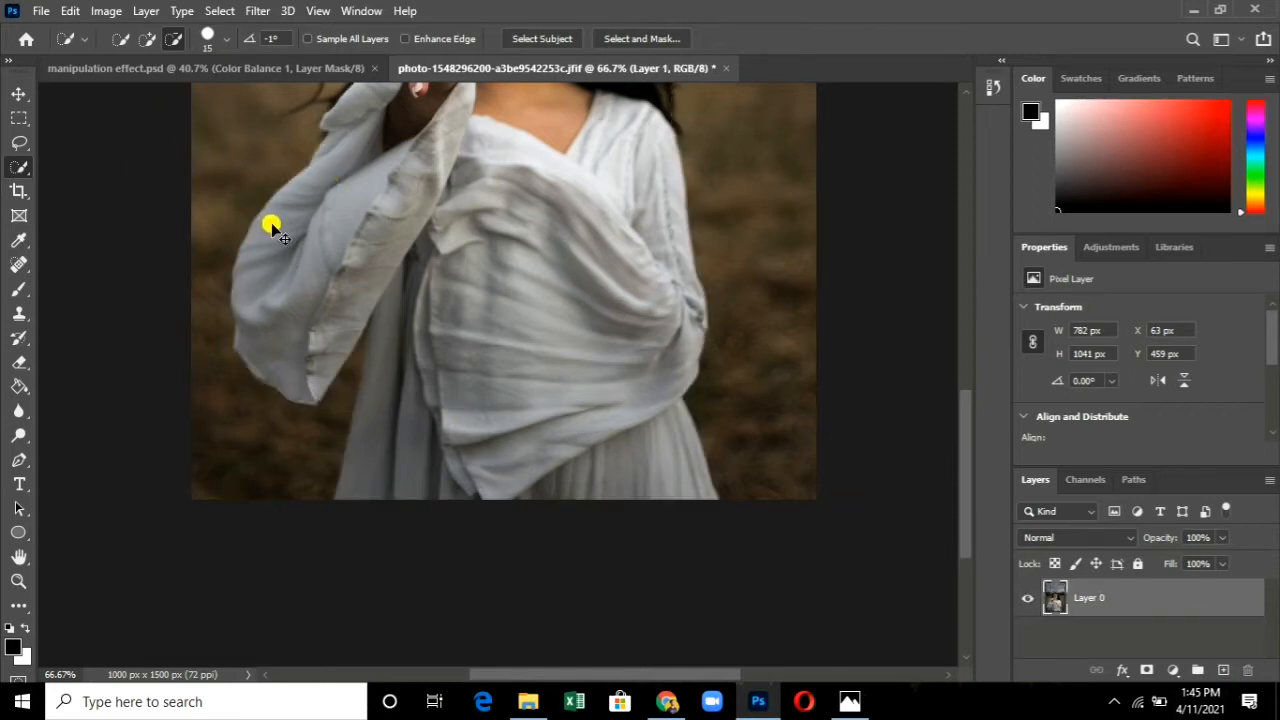
{"action": "scroll", "coordinate": [457, 260], "scroll_direction": "up", "scroll_amount": 5}
{"action": "scroll", "coordinate": [455, 272], "scroll_direction": "up", "scroll_amount": 5}
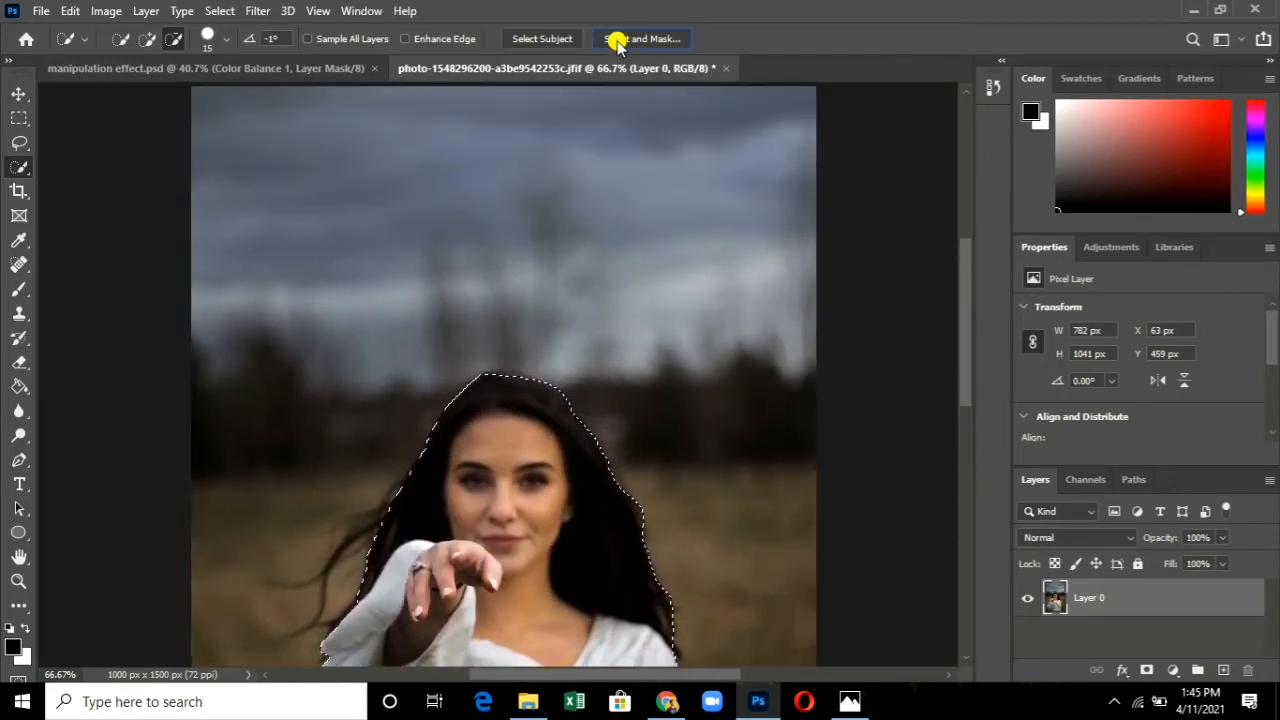
{"action": "left_click", "coordinate": [610, 37]}
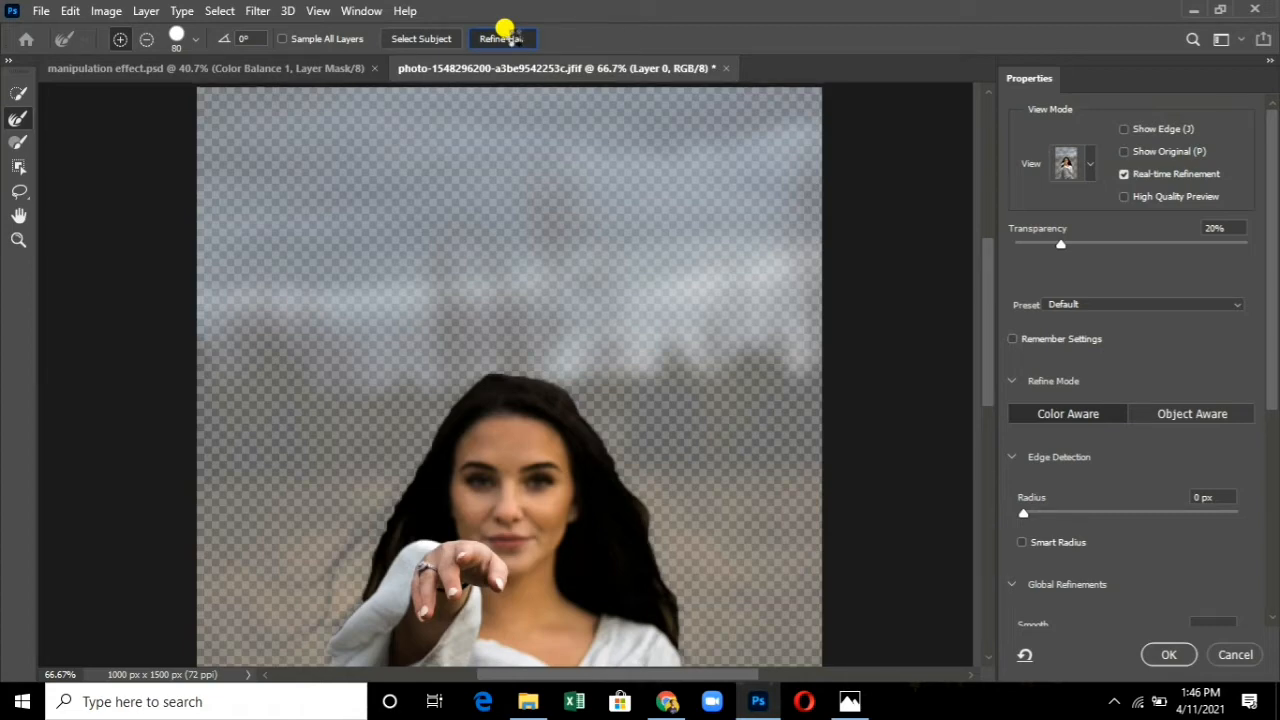
{"action": "left_click", "coordinate": [1173, 650]}
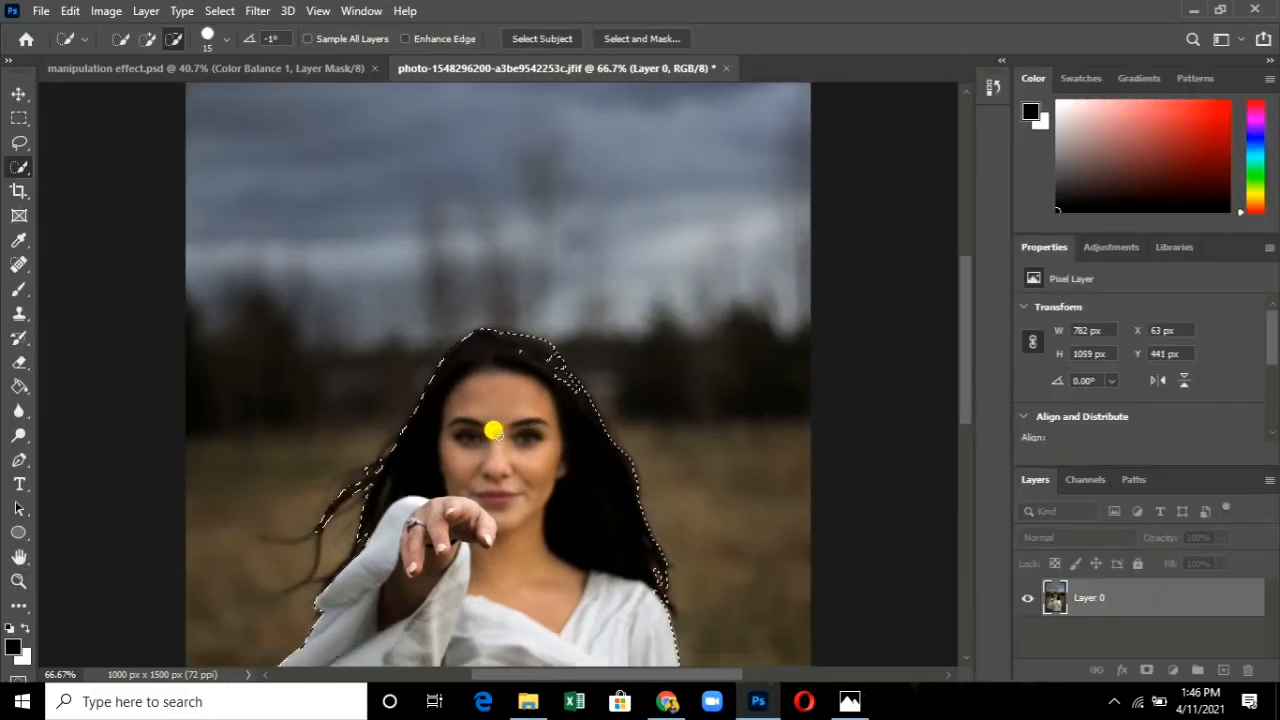
Add the missed hair areas around the head to the selection and copy the woman onto a new layer.
{"action": "left_click", "coordinate": [152, 42]}
{"action": "scroll", "coordinate": [514, 334], "scroll_direction": "down", "scroll_amount": 1}
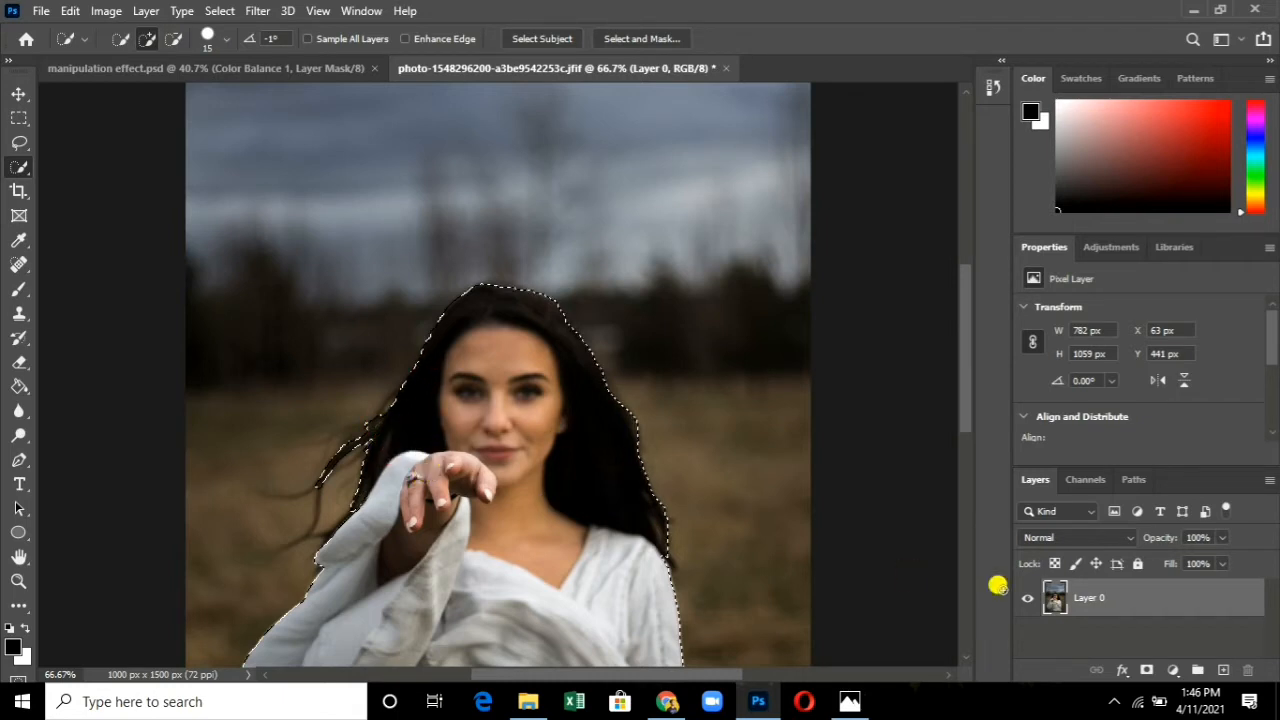
{"action": "key", "text": "ctrl+j"}
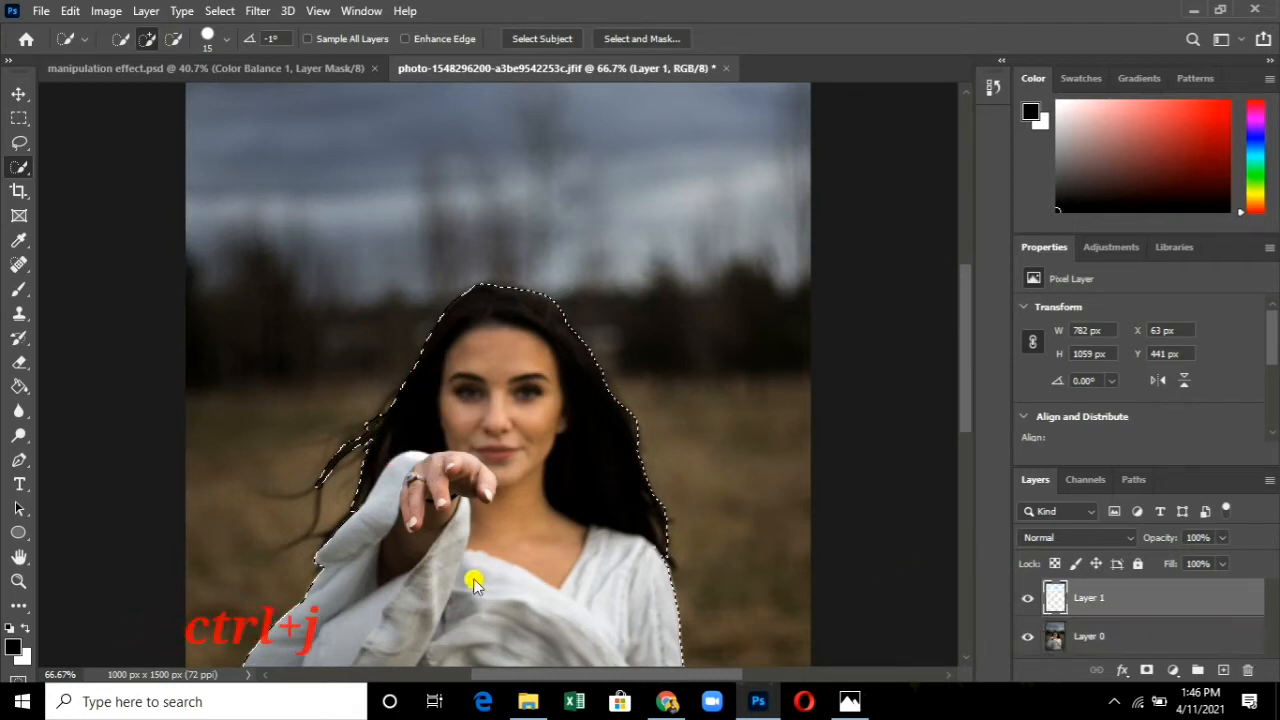
Examine the woman's cutout by hiding and showing the original photo in Layer 0.
{"action": "left_click", "coordinate": [16, 93]}
{"action": "key", "text": "z"}
{"action": "right_click", "coordinate": [487, 370]}
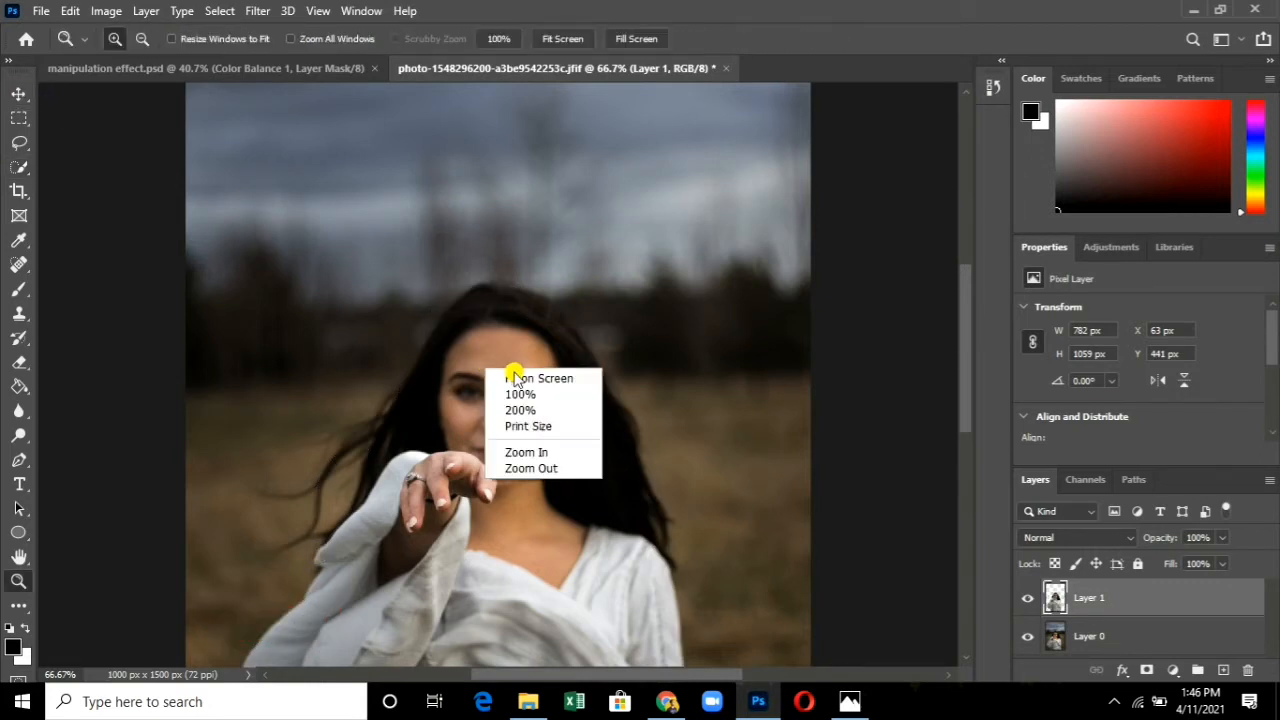
{"action": "left_click", "coordinate": [515, 378]}
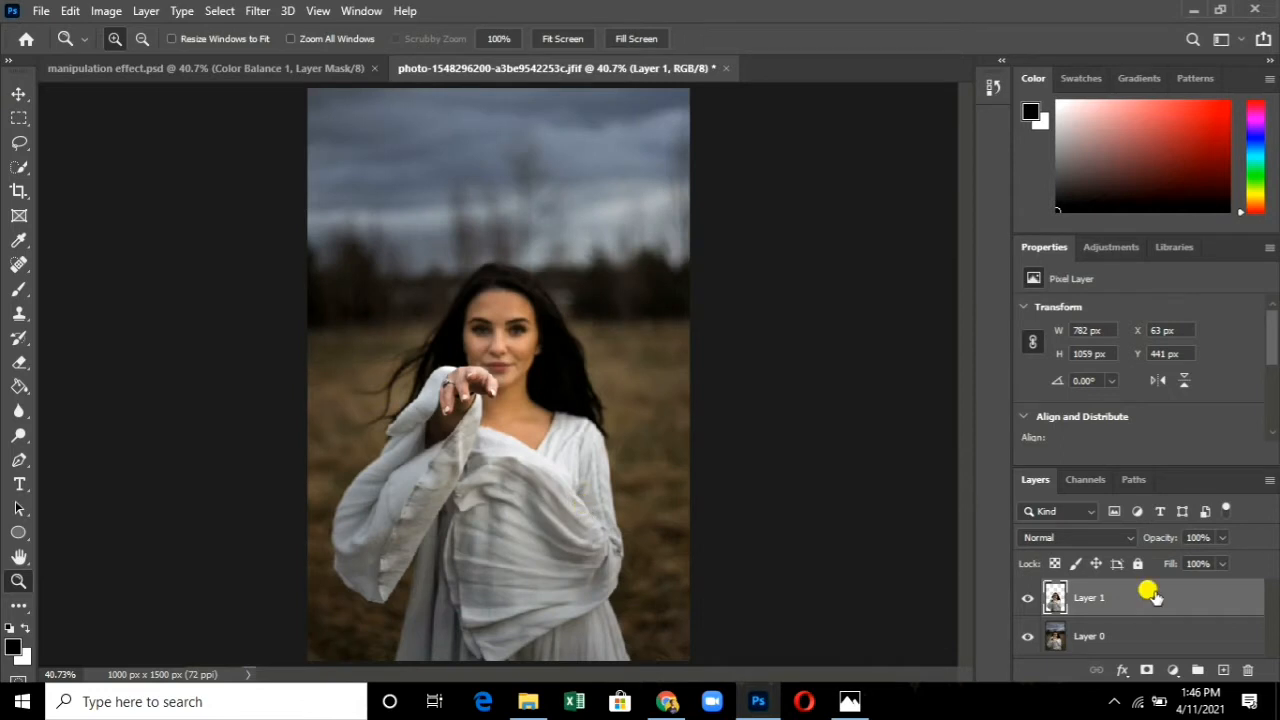
{"action": "left_click", "coordinate": [1027, 636]}
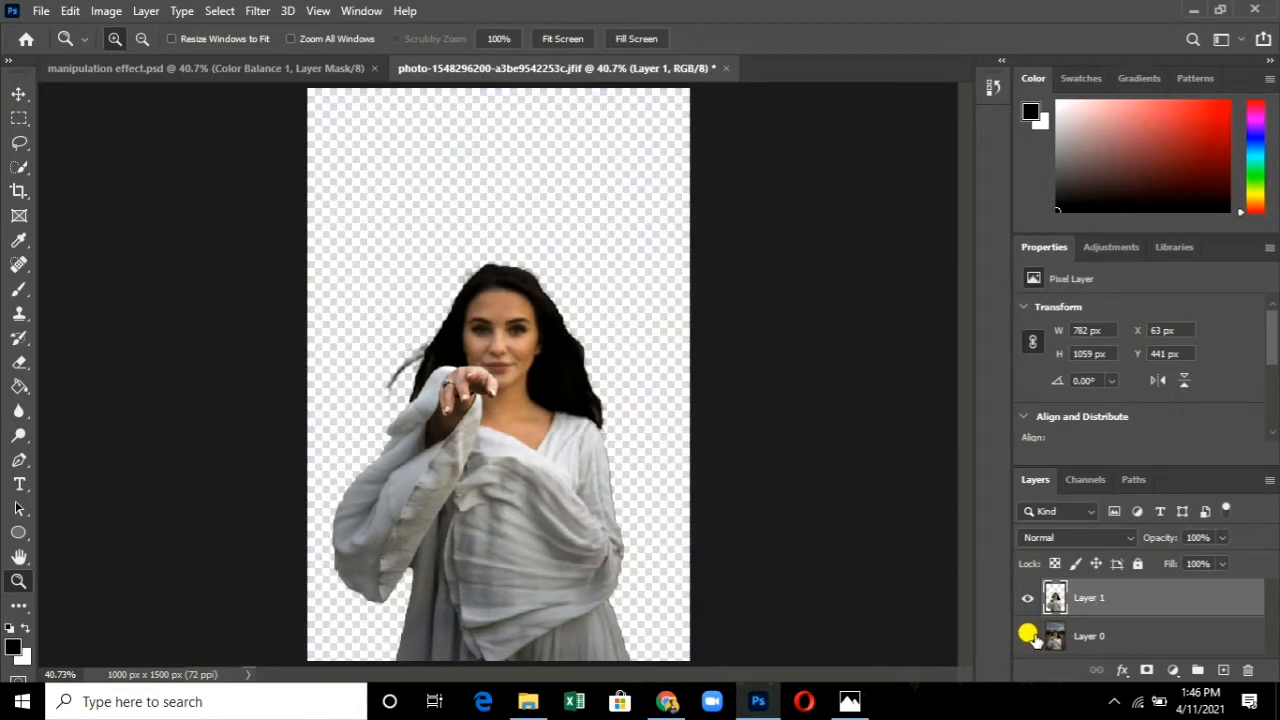
{"action": "left_click", "coordinate": [1027, 636]}
{"action": "left_click", "coordinate": [1027, 636]}
{"action": "left_click", "coordinate": [1027, 636]}
Add a Levels adjustment directly above Layer 0 and lower its output white level to 211.
{"action": "left_click", "coordinate": [16, 94]}
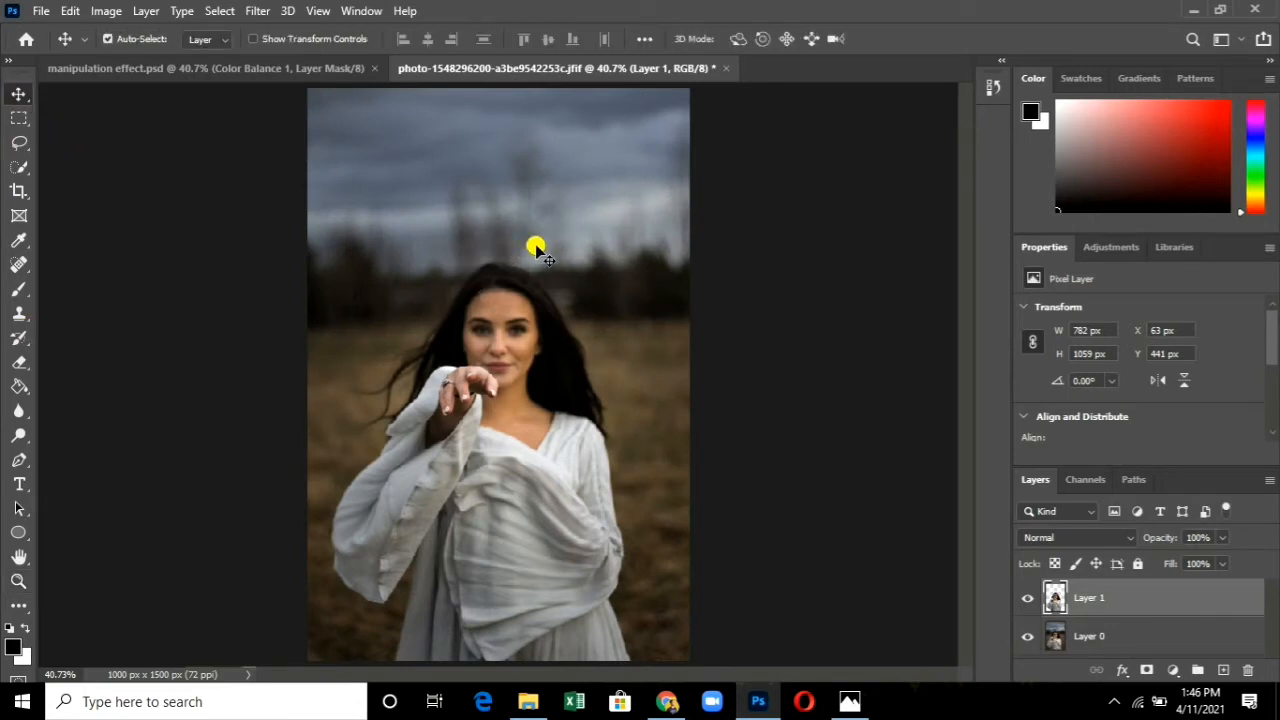
{"action": "left_click", "coordinate": [1097, 638]}
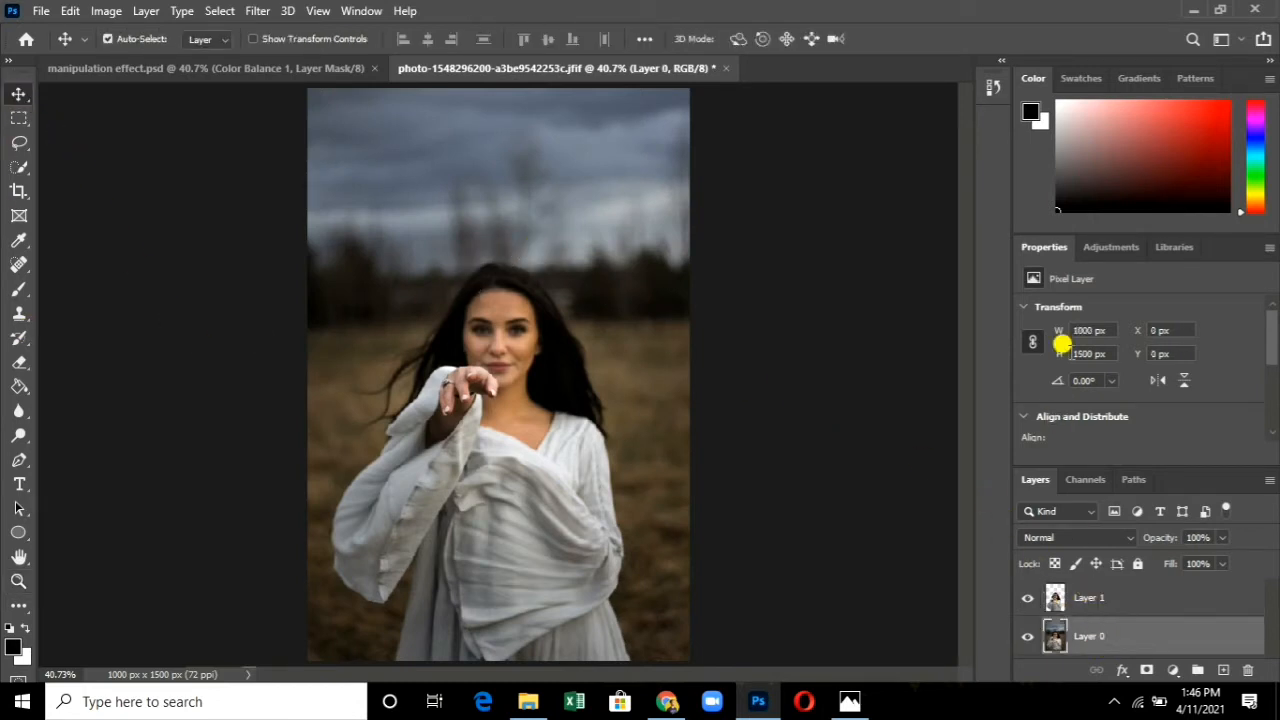
{"action": "left_click", "coordinate": [1100, 247]}
{"action": "left_click", "coordinate": [1086, 291]}
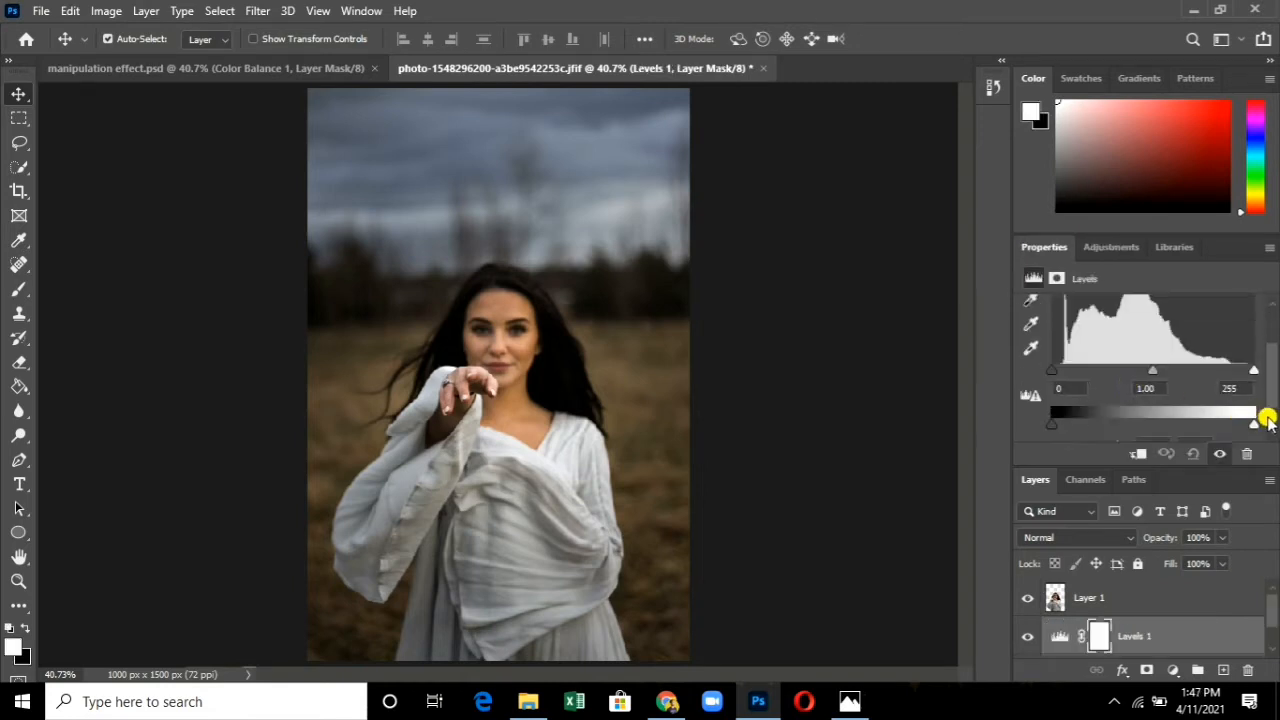
{"action": "left_click_drag", "start_coordinate": [1245, 432], "coordinate": [1229, 432]}
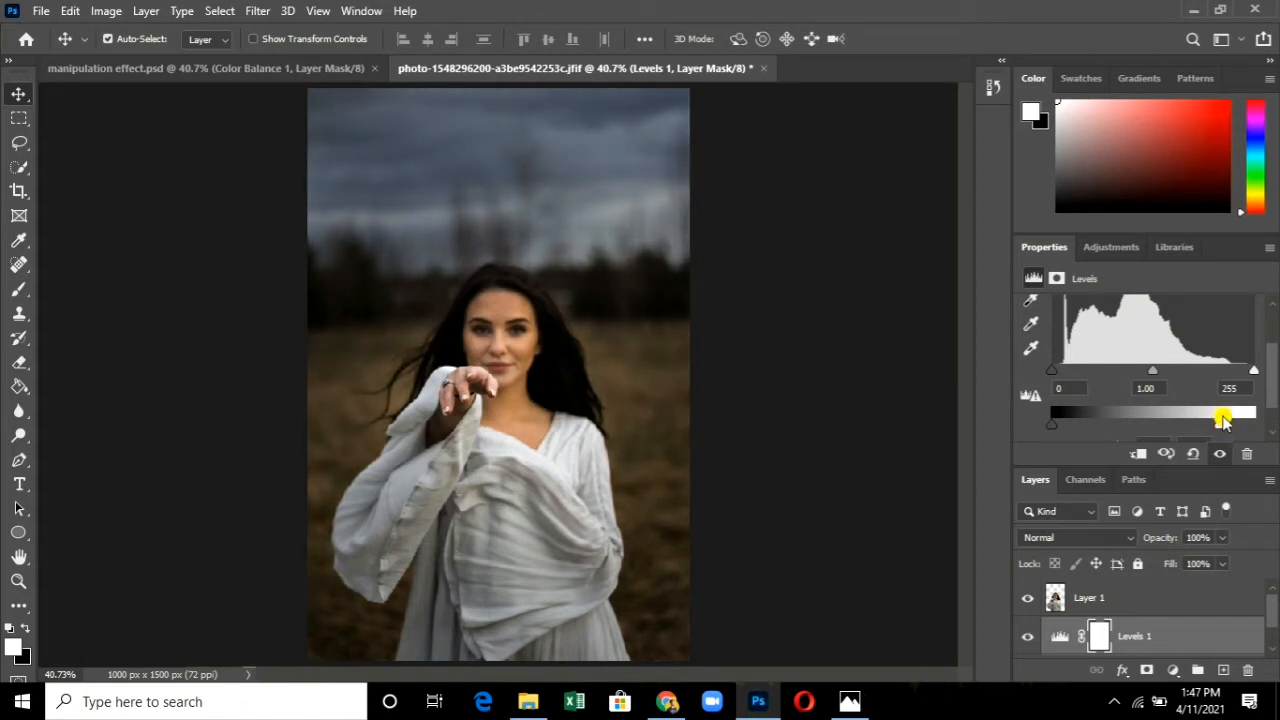
Set the Levels input white point to 234 and fine-tune the output white level.
{"action": "scroll", "coordinate": [1224, 420], "scroll_direction": "down", "scroll_amount": 1}
{"action": "scroll", "coordinate": [1226, 397], "scroll_direction": "down", "scroll_amount": 2}
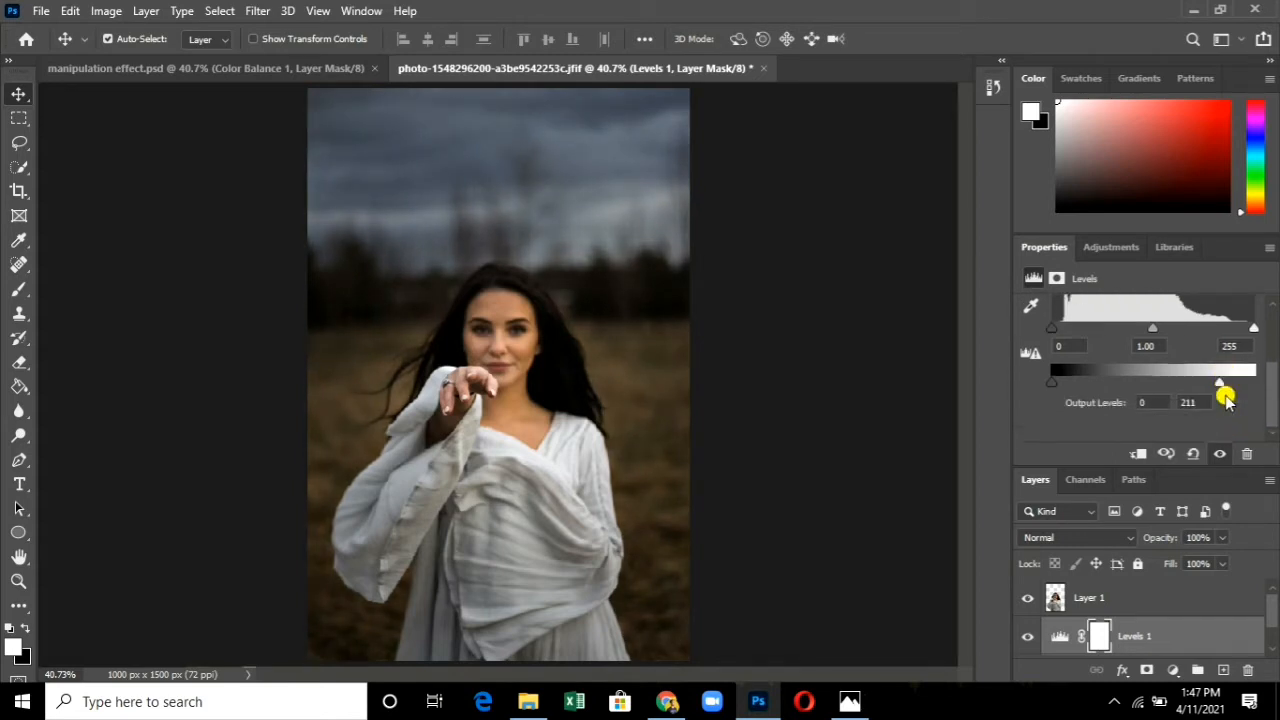
{"action": "scroll", "coordinate": [1226, 395], "scroll_direction": "up", "scroll_amount": 2}
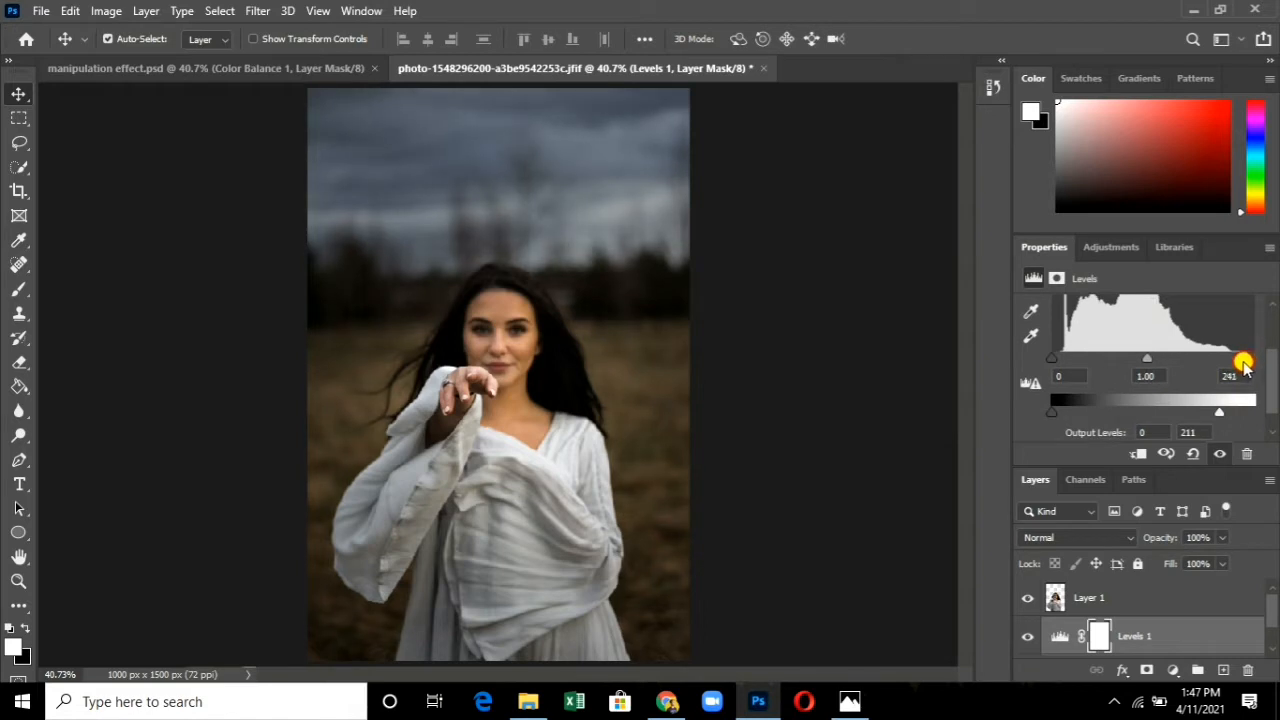
{"action": "scroll", "coordinate": [1215, 407], "scroll_direction": "down", "scroll_amount": 2}
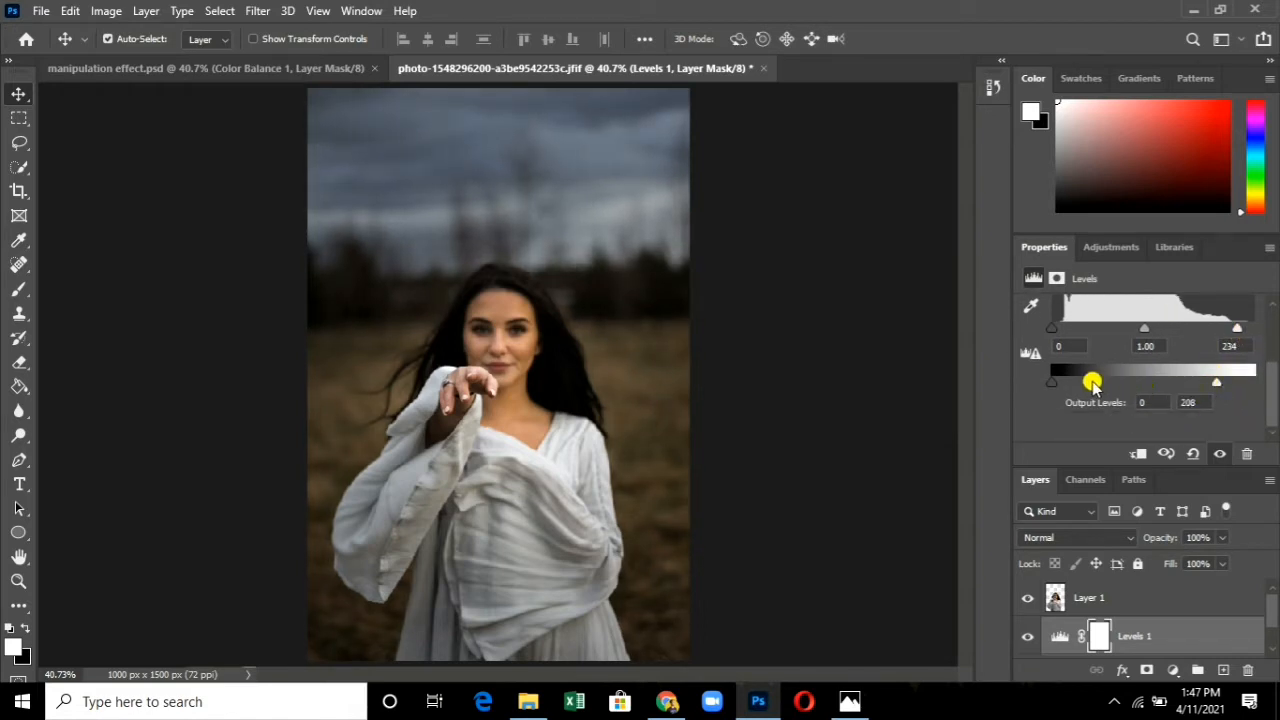
{"action": "left_click_drag", "start_coordinate": [1209, 386], "coordinate": [1224, 386]}
{"action": "scroll", "coordinate": [1115, 395], "scroll_direction": "up", "scroll_amount": 5}
Add a Brightness/Contrast adjustment above the Levels layer with brightness -19 and contrast 14, then deselect all layers.
{"action": "left_click", "coordinate": [1094, 250]}
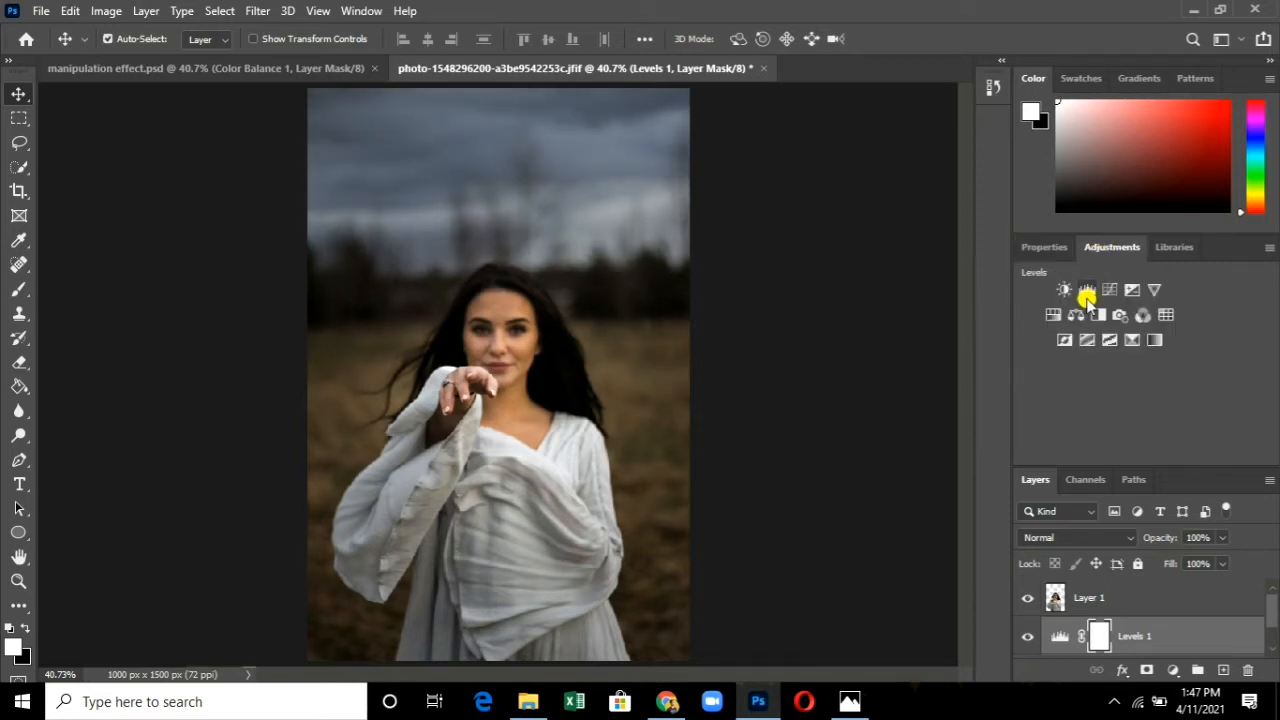
{"action": "left_click", "coordinate": [1065, 290]}
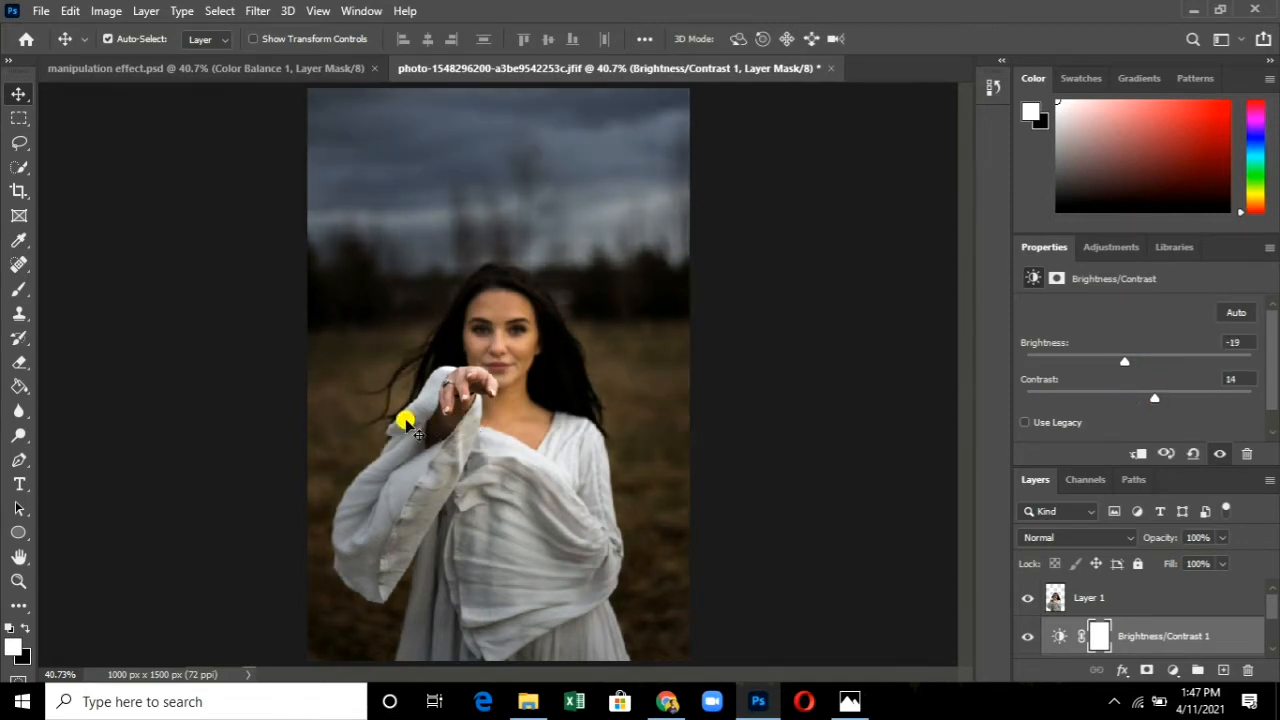
{"action": "left_click", "coordinate": [920, 451]}
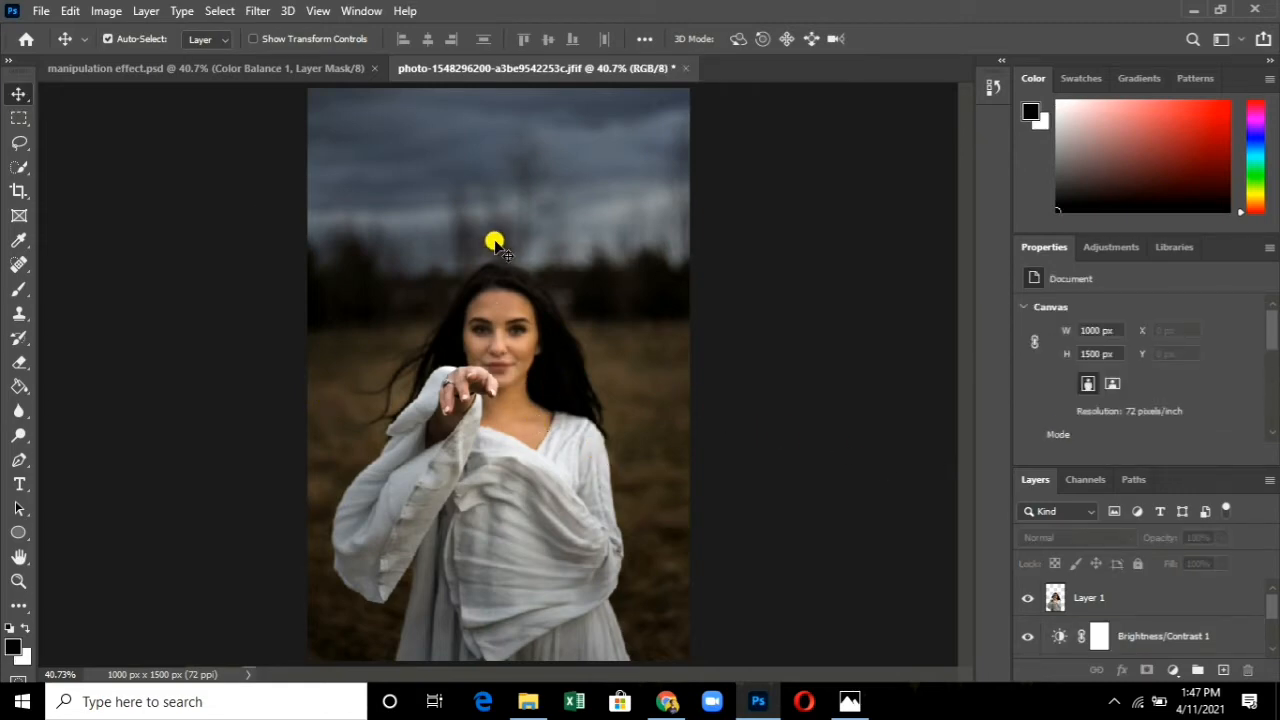
Open pexels-frank-cone-2226190.jpg and select its whole lightning sky using the Quick Selection tool with brush size 300.
{"action": "key", "text": "ctrl+o"}
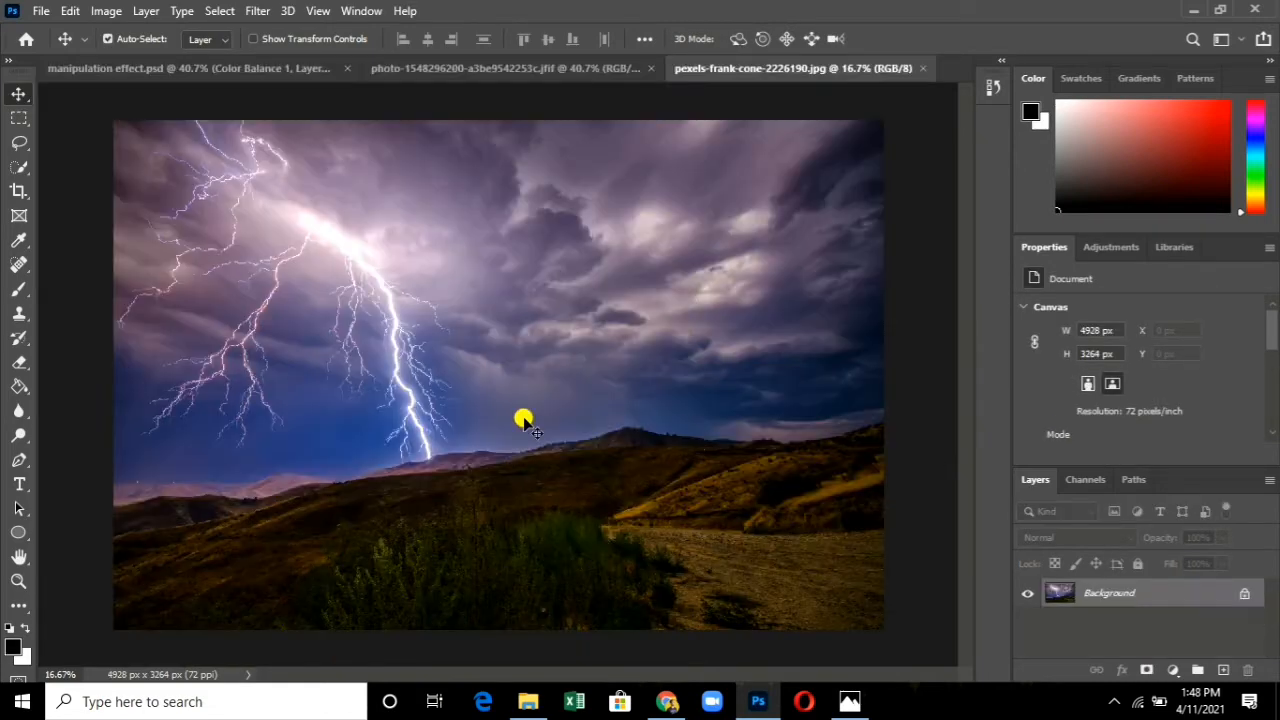
{"action": "left_click", "coordinate": [20, 166]}
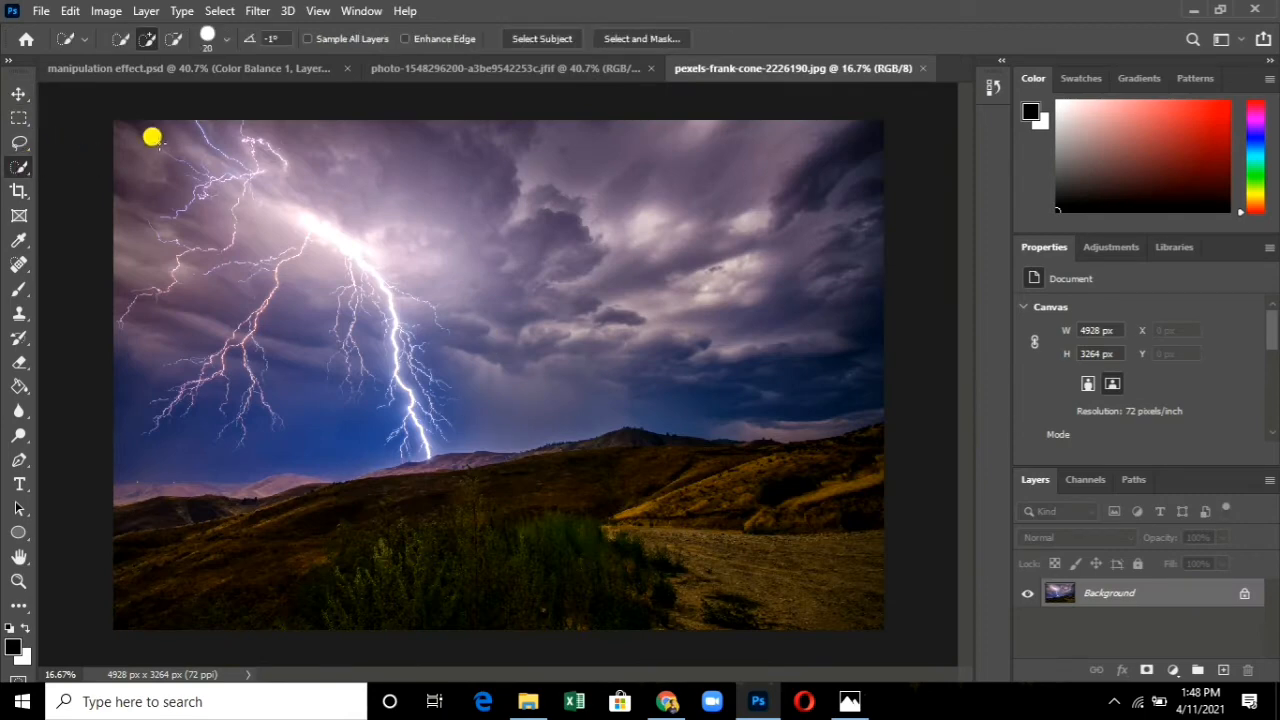
{"action": "key", "text": "bracketright"}
{"action": "key", "text": "bracketright"}
{"action": "key", "text": "bracketright"}
{"action": "key", "text": "bracketright"}
{"action": "key", "text": "bracketright"}
{"action": "key", "text": "bracketright"}
{"action": "mouse_move", "coordinate": [176, 173]}
{"action": "left_mouse_down"}
{"action": "mouse_move", "coordinate": [283, 262]}
{"action": "mouse_move", "coordinate": [722, 270]}
{"action": "mouse_move", "coordinate": [796, 330]}
{"action": "mouse_move", "coordinate": [547, 297]}
{"action": "mouse_move", "coordinate": [421, 300]}
{"action": "mouse_move", "coordinate": [277, 374]}
{"action": "mouse_move", "coordinate": [165, 458]}
{"action": "mouse_move", "coordinate": [194, 351]}
{"action": "left_mouse_up"}
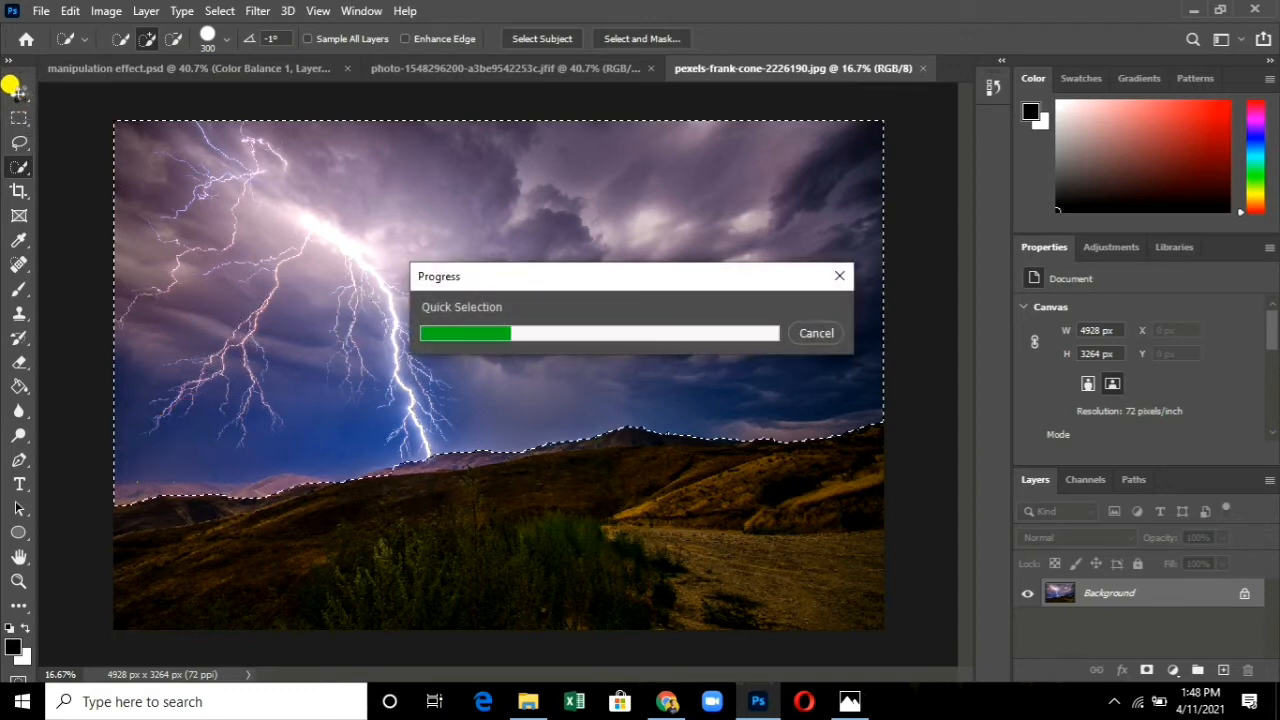
{"action": "left_click", "coordinate": [19, 92]}
{"action": "left_click", "coordinate": [213, 72]}
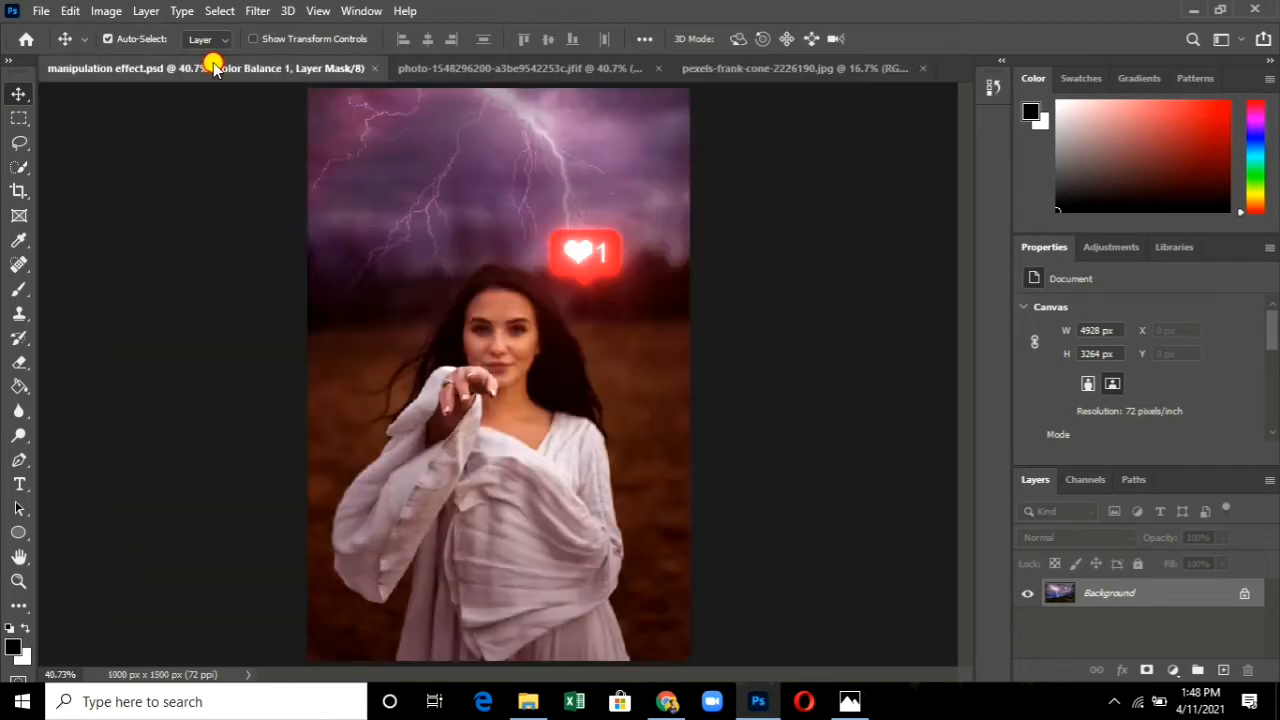
{"action": "left_click_drag", "start_coordinate": [540, 75], "coordinate": [548, 241]}
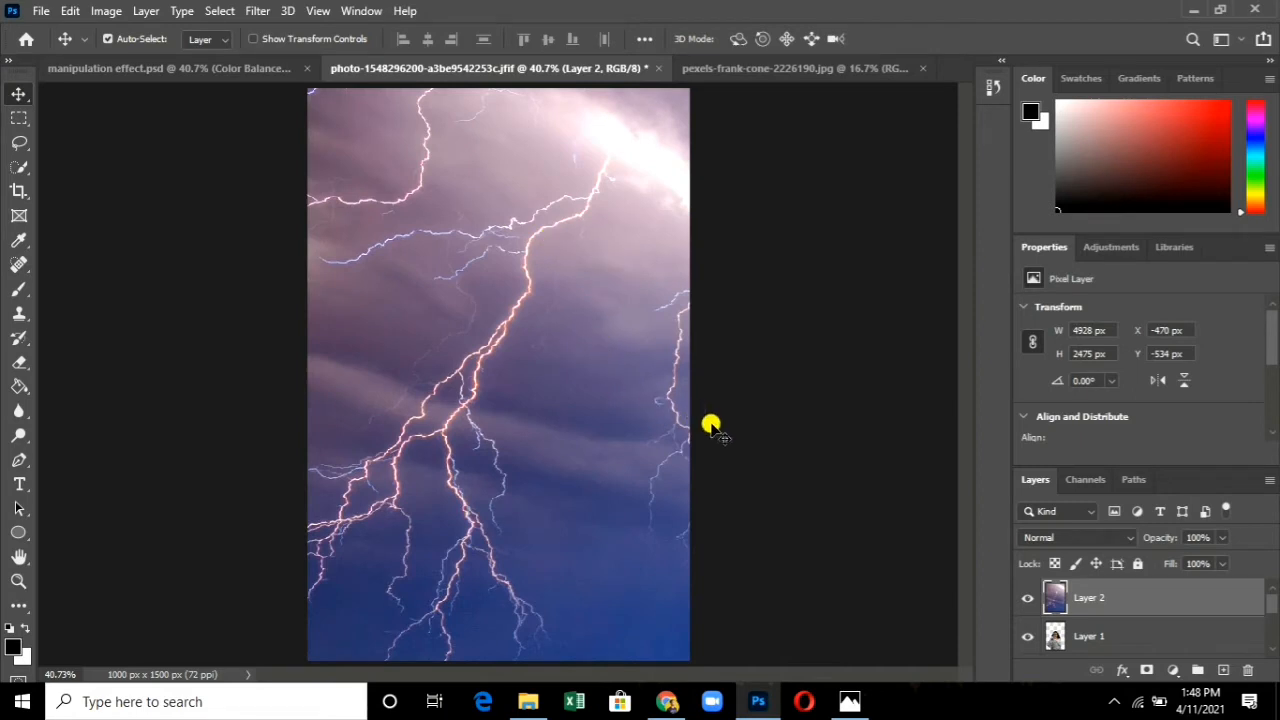
Scale the lightning sky layer to about 1714 × 860 px and position it over the upper part of the portrait photo.
{"action": "key", "text": "ctrl+t"}
{"action": "left_click_drag", "start_coordinate": [700, 408], "coordinate": [477, 214]}
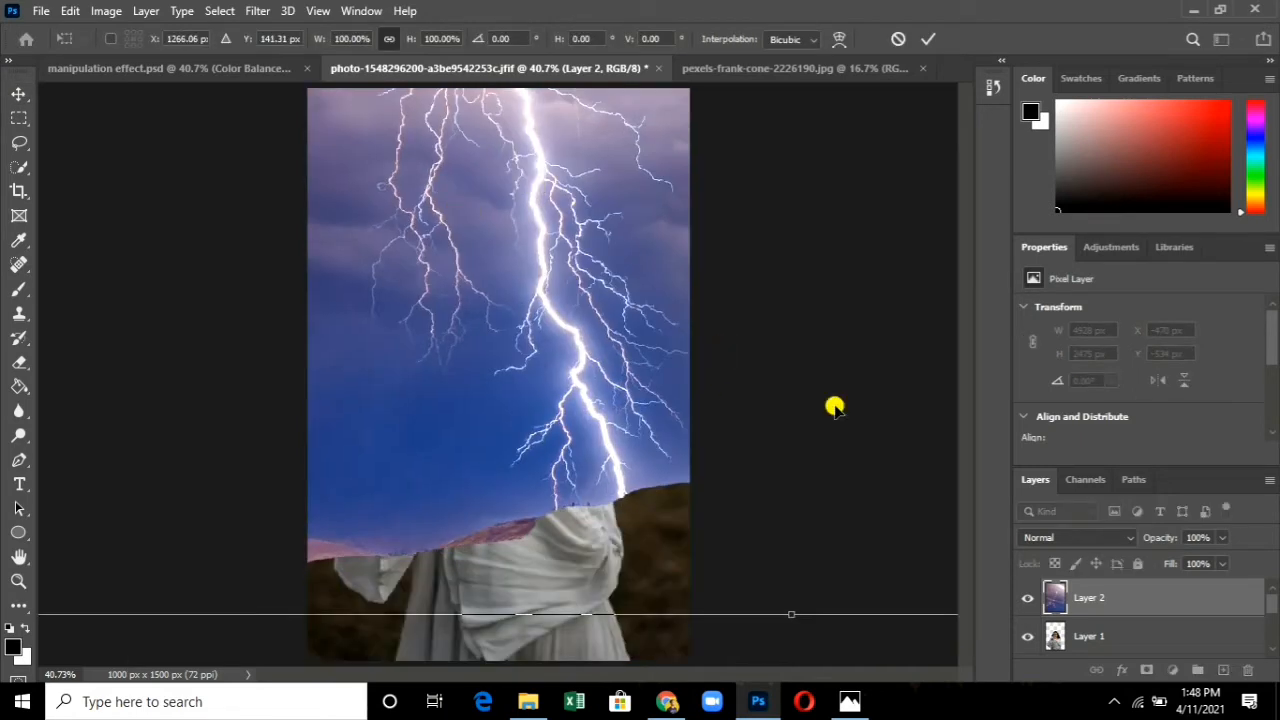
{"action": "left_click_drag", "start_coordinate": [835, 407], "coordinate": [365, 459]}
{"action": "left_click_drag", "start_coordinate": [770, 534], "coordinate": [420, 447]}
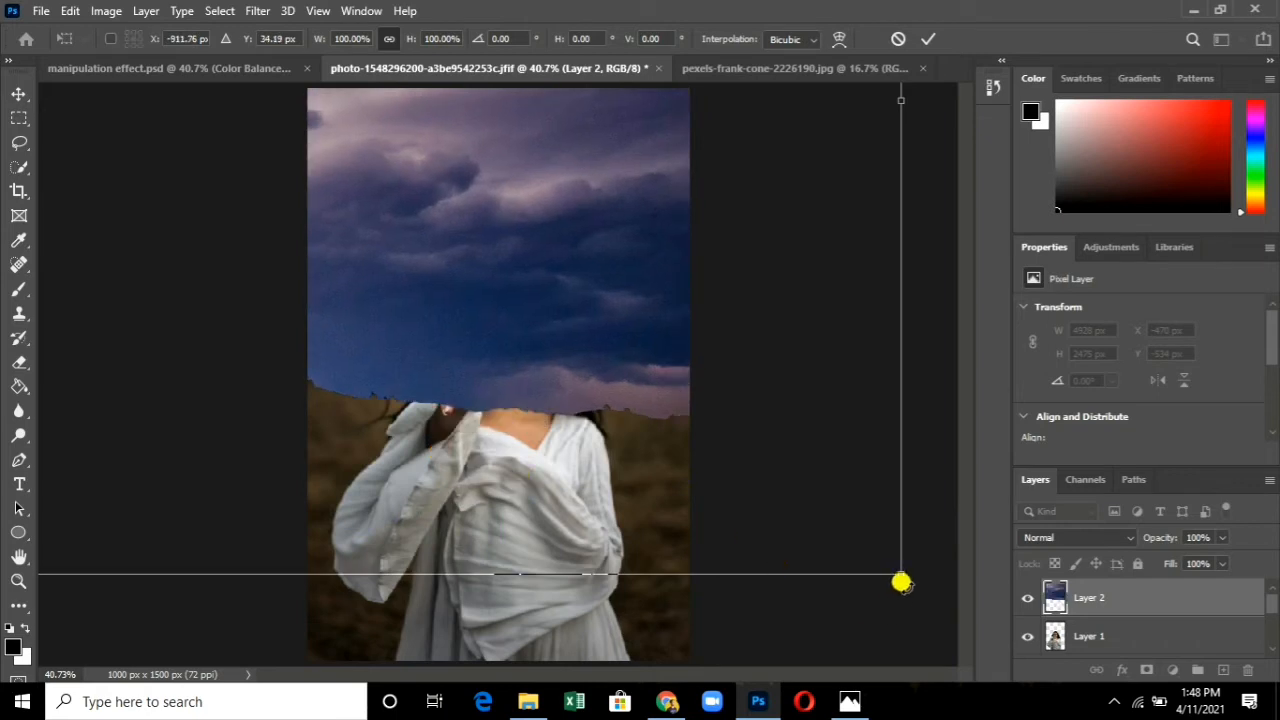
{"action": "left_click_drag", "start_coordinate": [893, 566], "coordinate": [397, 209]}
{"action": "left_click_drag", "start_coordinate": [234, 234], "coordinate": [755, 376]}
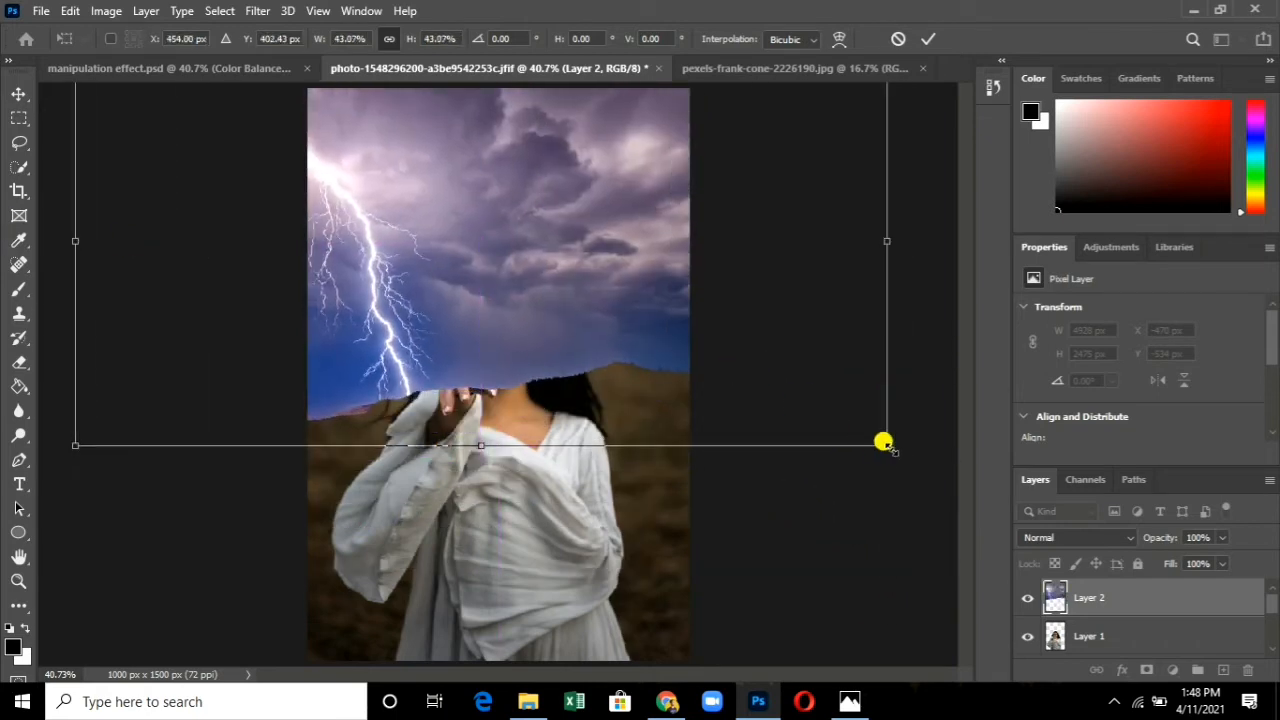
{"action": "left_click_drag", "start_coordinate": [886, 445], "coordinate": [790, 374]}
{"action": "left_click_drag", "start_coordinate": [694, 343], "coordinate": [674, 275]}
{"action": "left_click_drag", "start_coordinate": [831, 353], "coordinate": [847, 377]}
{"action": "left_click_drag", "start_coordinate": [731, 301], "coordinate": [821, 307]}
{"action": "key", "text": "Return"}
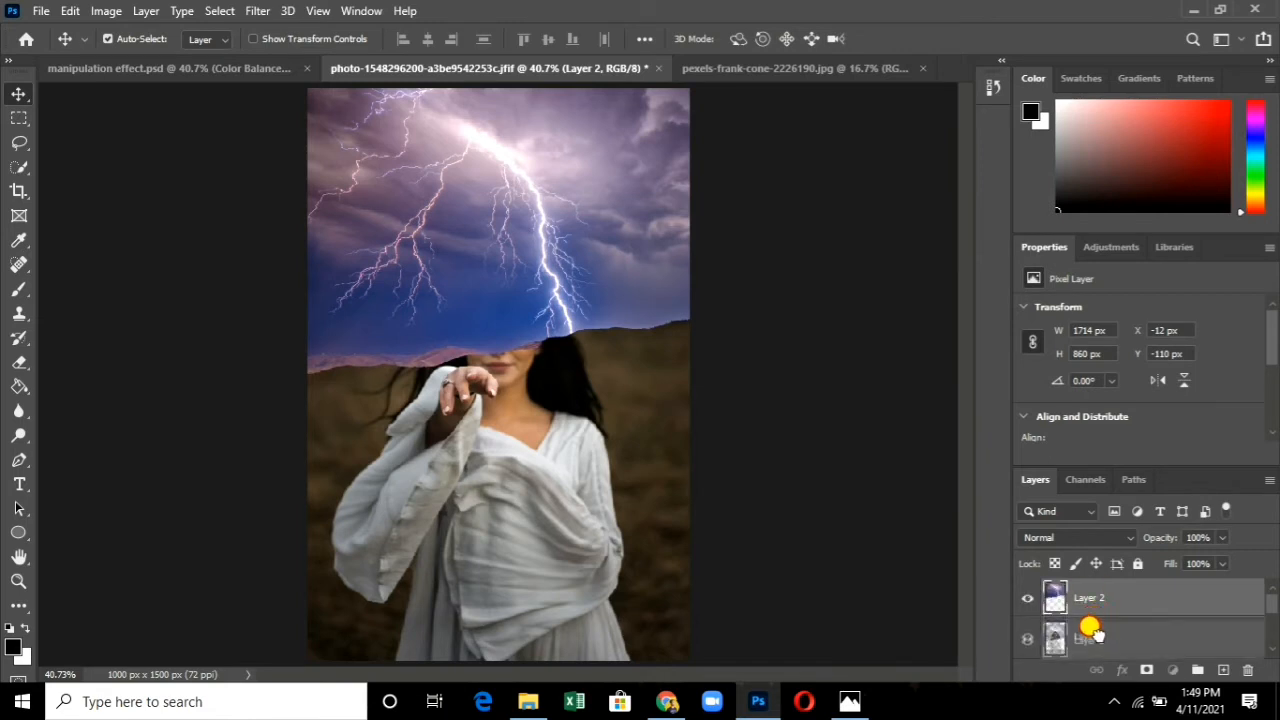
Move the woman's cutout, Layer 1, above the lightning sky layer.
{"action": "scroll", "coordinate": [1102, 600], "scroll_direction": "down", "scroll_amount": 2}
{"action": "scroll", "coordinate": [1102, 598], "scroll_direction": "up", "scroll_amount": 2}
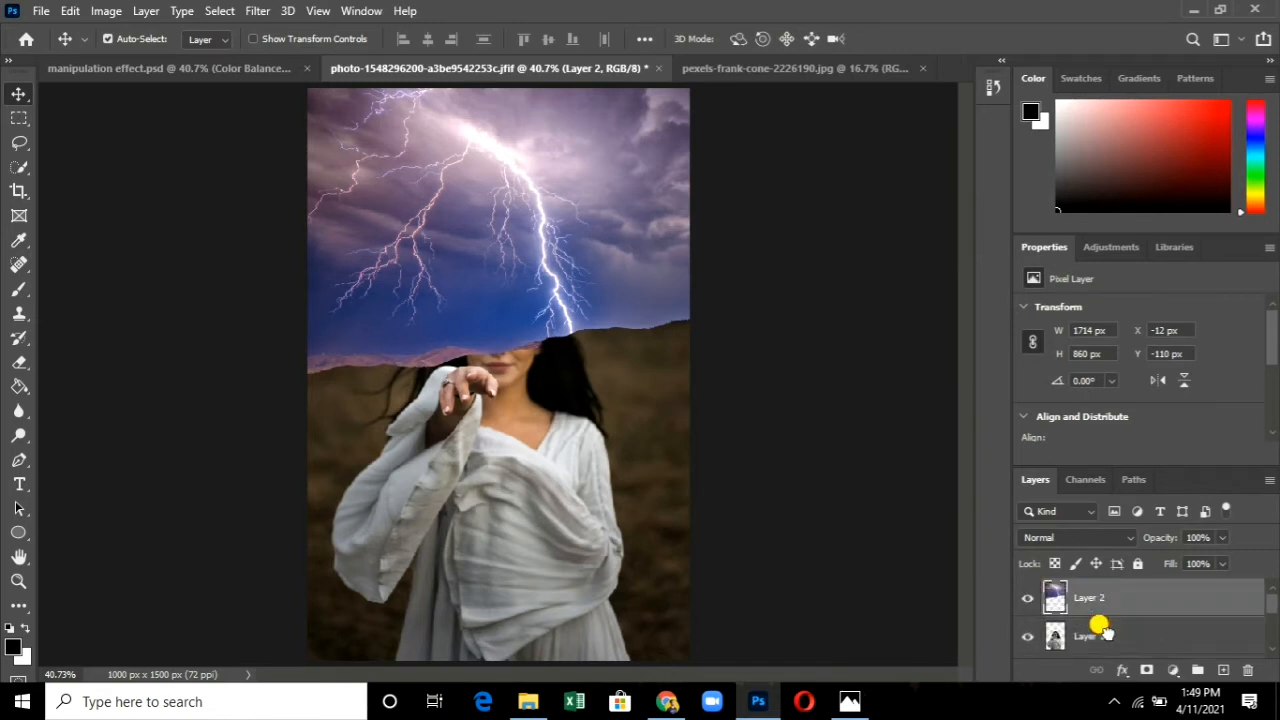
{"action": "left_click_drag", "start_coordinate": [1100, 630], "coordinate": [1094, 591]}
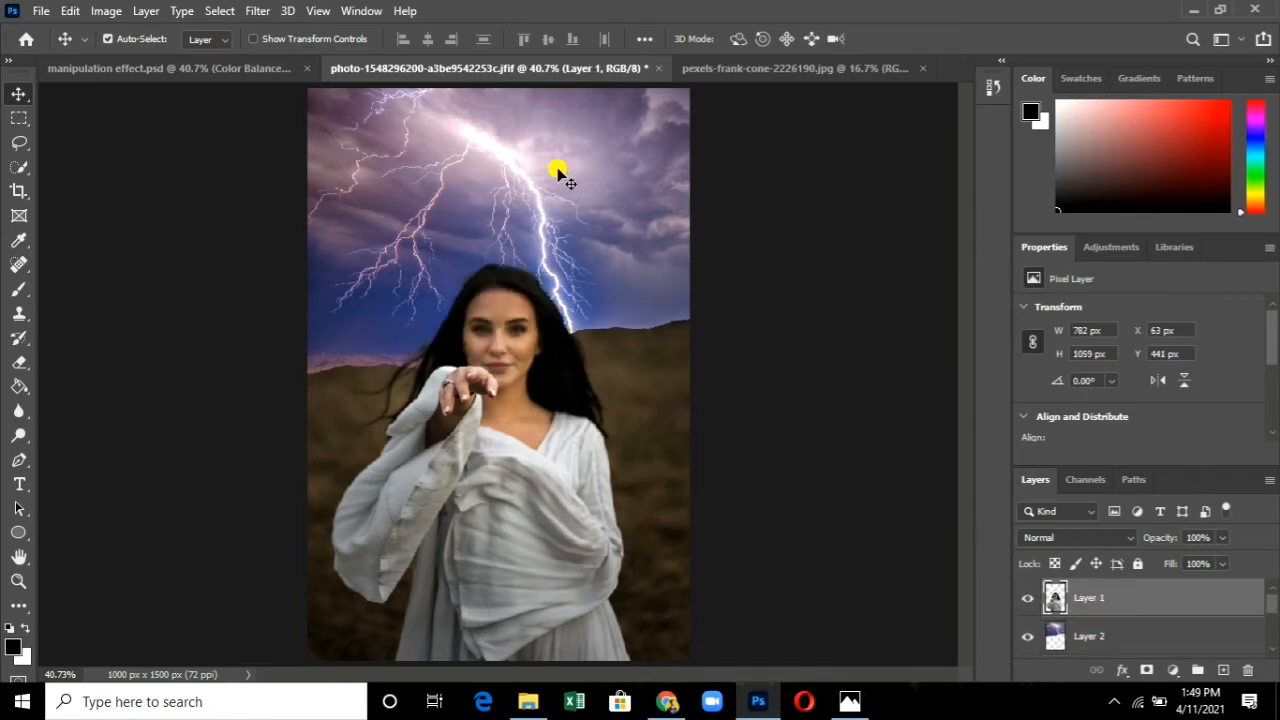
Enlarge the lightning sky in Layer 2 to about 105.4% and align it behind the woman across the canvas width.
{"action": "left_click", "coordinate": [1094, 636]}
{"action": "key", "text": "ctrl+t"}
{"action": "left_click_drag", "start_coordinate": [296, 367], "coordinate": [500, 251]}
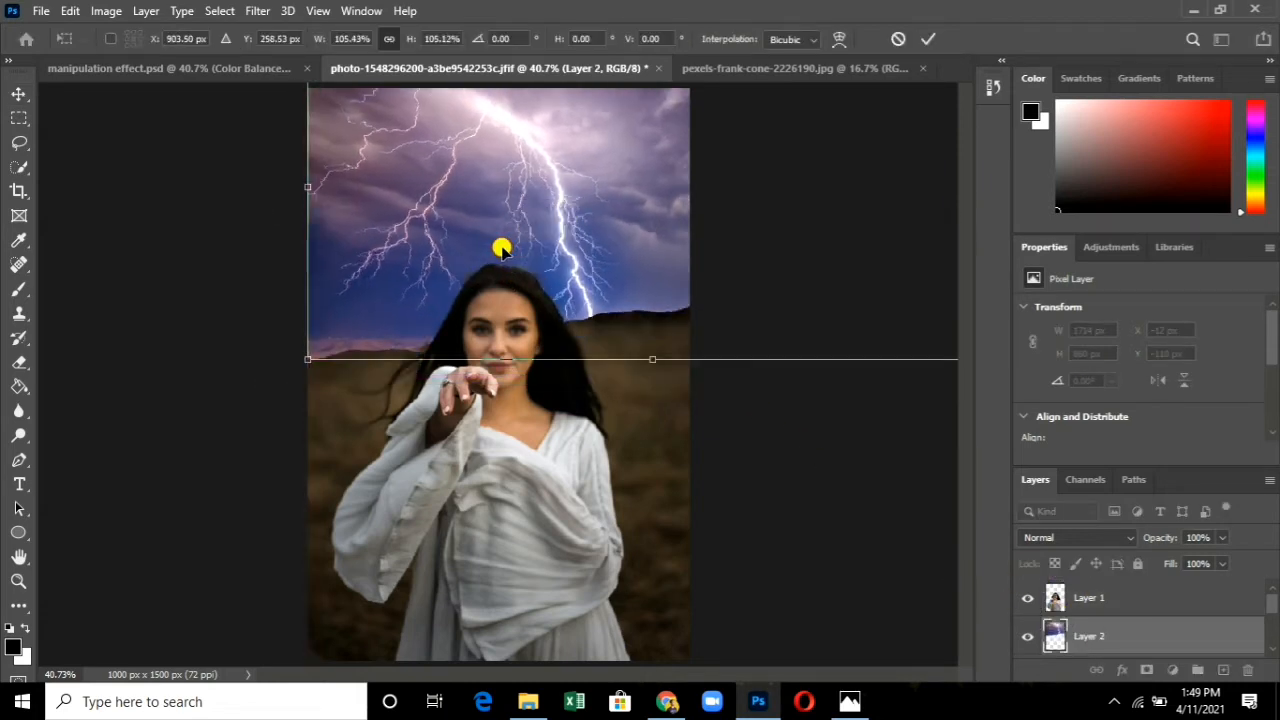
{"action": "key", "text": "Return"}
Add a layer mask to the lightning sky and paint it black at 50% brush opacity to fade its lower sky and horizon into the field.
{"action": "left_click", "coordinate": [1146, 669]}
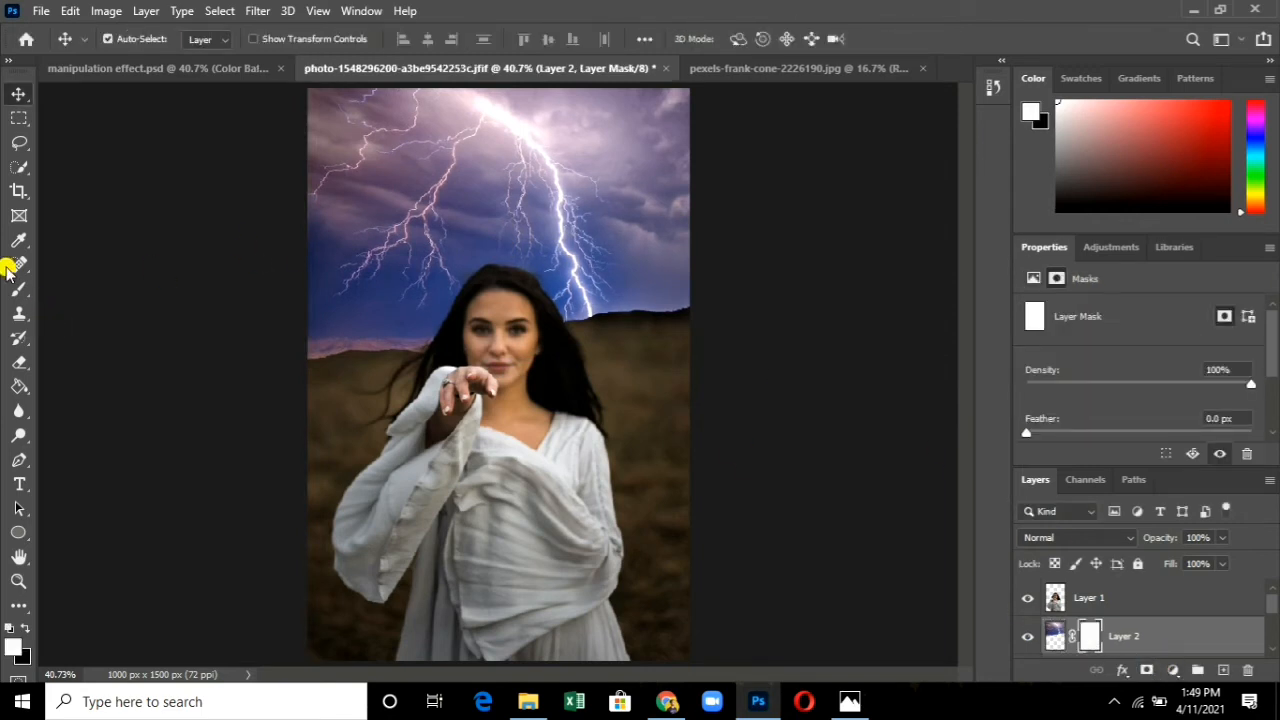
{"action": "left_click", "coordinate": [18, 289]}
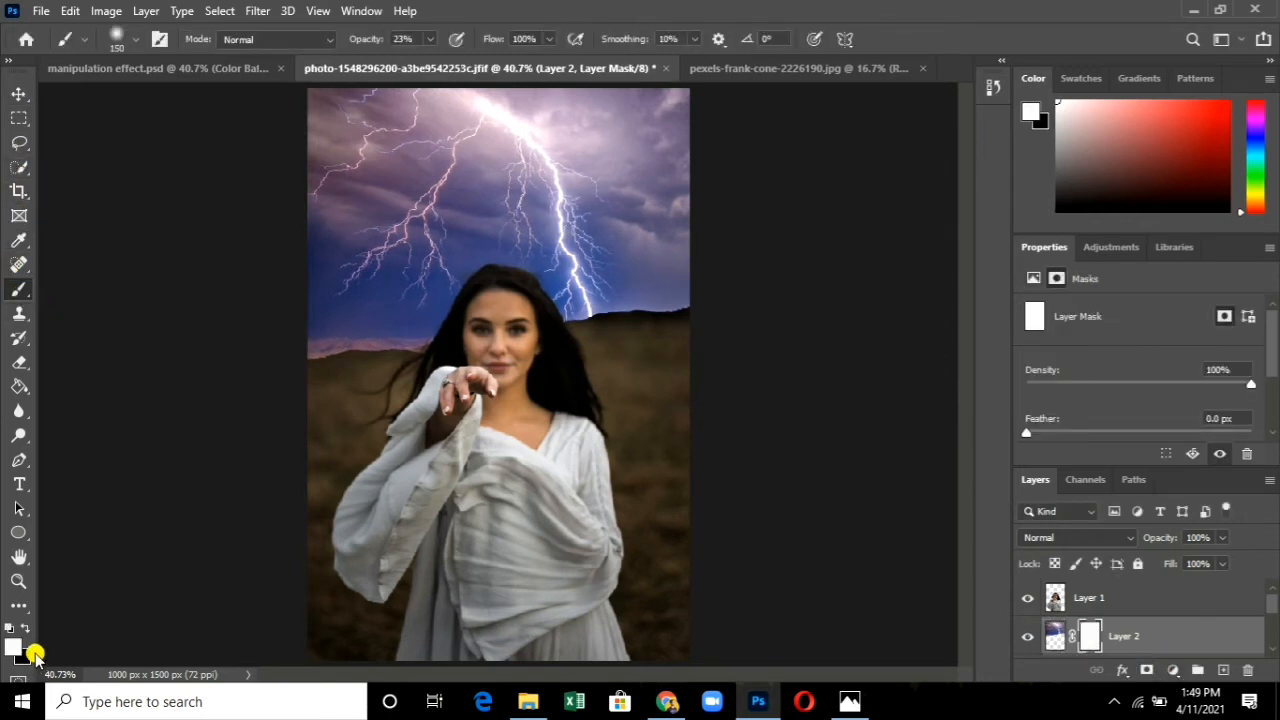
{"action": "left_click", "coordinate": [27, 628]}
{"action": "left_click", "coordinate": [430, 40]}
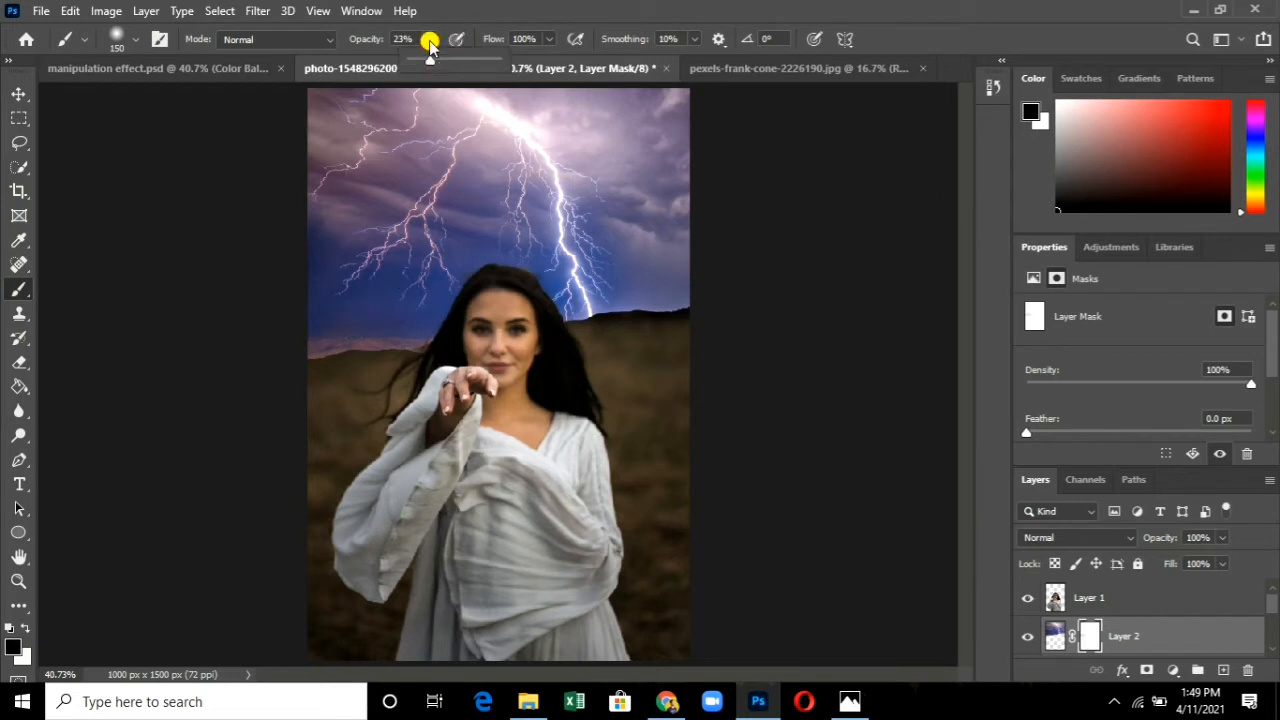
{"action": "key", "text": "5"}
{"action": "key", "text": "bracketright"}
{"action": "key", "text": "bracketright"}
{"action": "key", "text": "bracketright"}
{"action": "key", "text": "bracketright"}
{"action": "key", "text": "bracketright"}
{"action": "key", "text": "bracketright"}
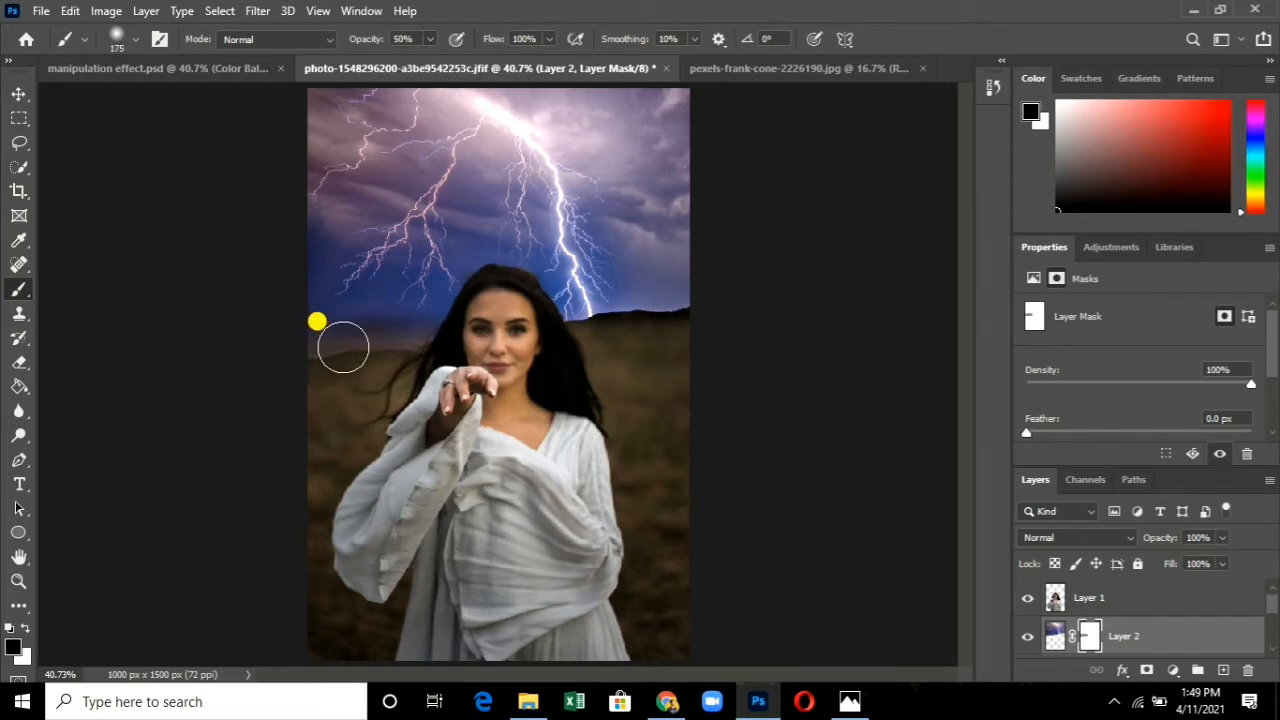
{"action": "mouse_move", "coordinate": [660, 363]}
{"action": "left_mouse_down"}
{"action": "mouse_move", "coordinate": [691, 266]}
{"action": "mouse_move", "coordinate": [641, 121]}
{"action": "mouse_move", "coordinate": [454, 108]}
{"action": "mouse_move", "coordinate": [431, 139]}
{"action": "mouse_move", "coordinate": [644, 248]}
{"action": "mouse_move", "coordinate": [527, 310]}
{"action": "mouse_move", "coordinate": [683, 290]}
{"action": "mouse_move", "coordinate": [607, 320]}
{"action": "mouse_move", "coordinate": [446, 307]}
{"action": "mouse_move", "coordinate": [467, 180]}
{"action": "mouse_move", "coordinate": [338, 135]}
{"action": "mouse_move", "coordinate": [600, 86]}
{"action": "mouse_move", "coordinate": [680, 263]}
{"action": "mouse_move", "coordinate": [320, 214]}
{"action": "mouse_move", "coordinate": [537, 252]}
{"action": "left_mouse_up"}
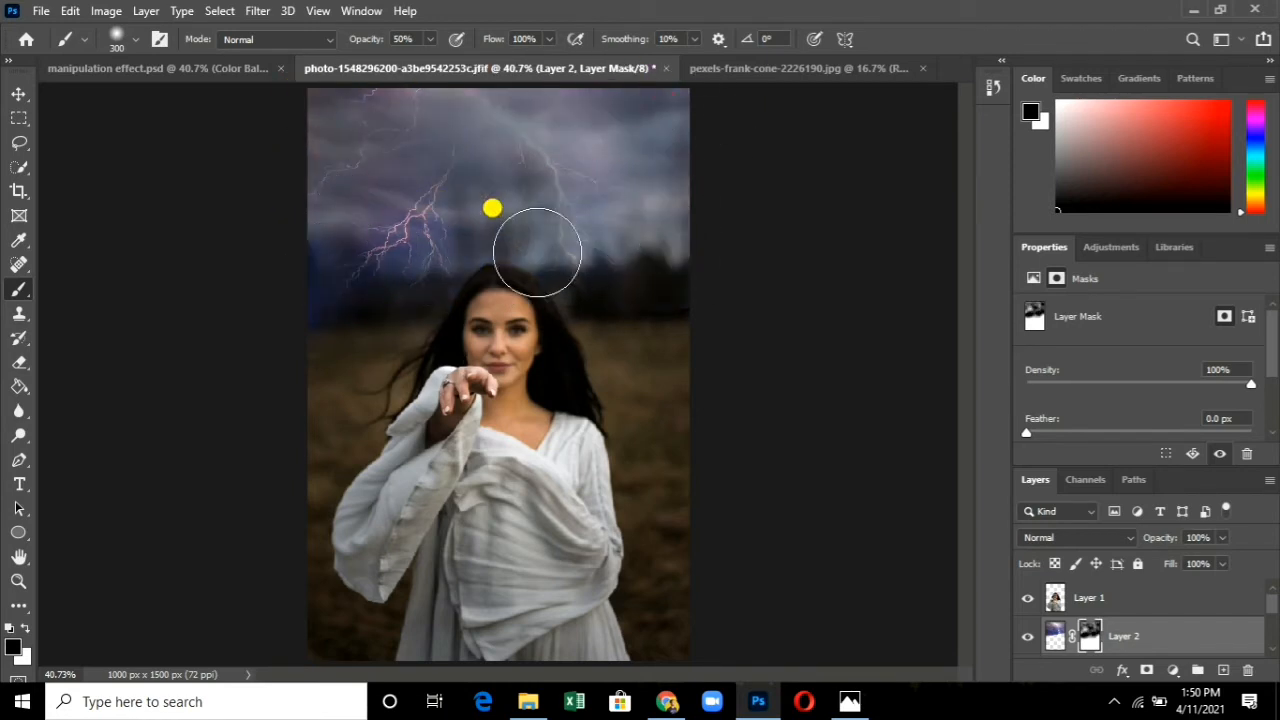
Enlarge the masked lightning sky in Layer 2 to about 105% × 107% and shift it down and to the left behind the woman.
{"action": "left_click", "coordinate": [19, 95]}
{"action": "key", "text": "ctrl+t"}
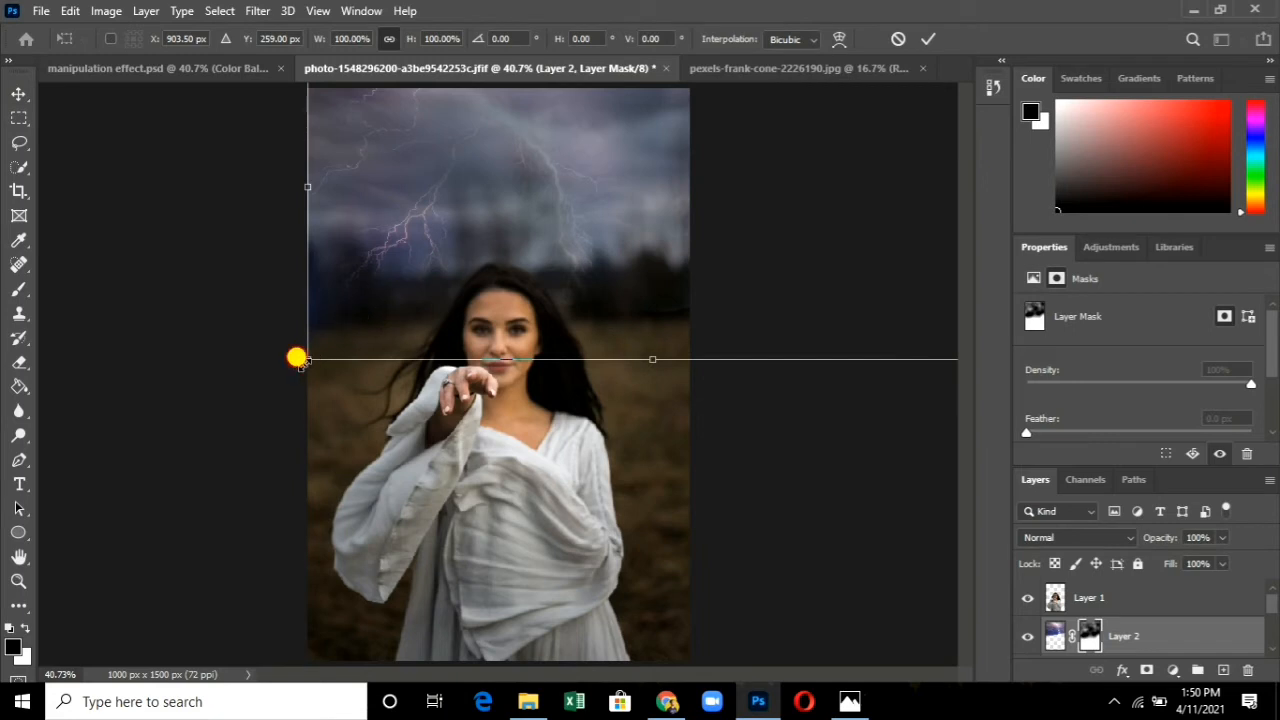
{"action": "left_click_drag", "start_coordinate": [297, 357], "coordinate": [261, 380]}
{"action": "left_click_drag", "start_coordinate": [534, 280], "coordinate": [505, 312]}
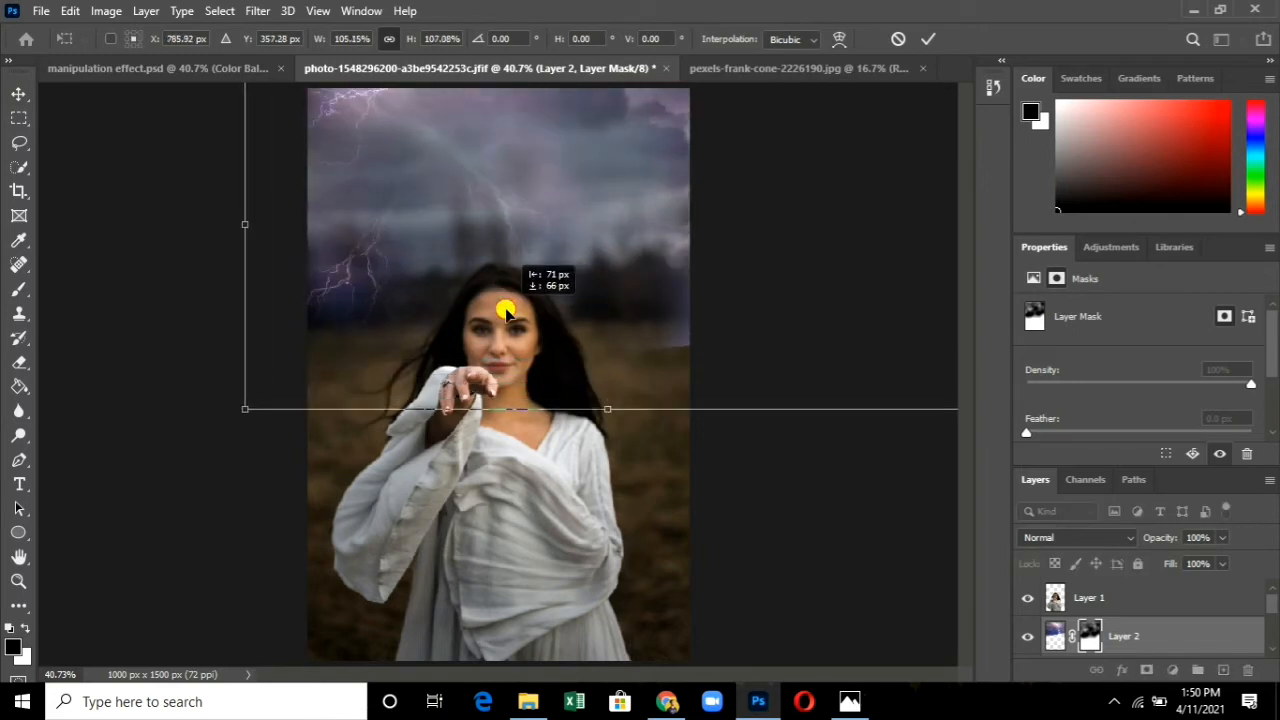
{"action": "key", "text": "Return"}
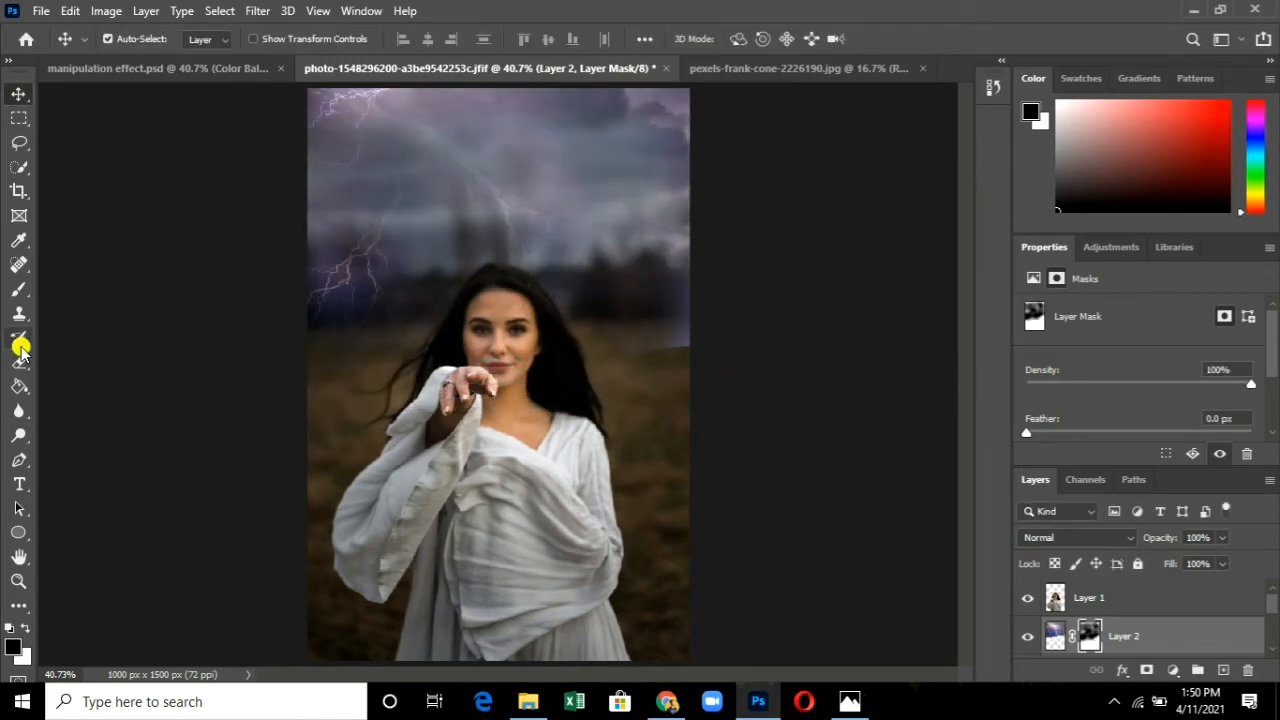
Paint the sky's layer mask with white at 23% brush opacity to bring back the lightning bolts and clouds.
{"action": "left_click", "coordinate": [19, 289]}
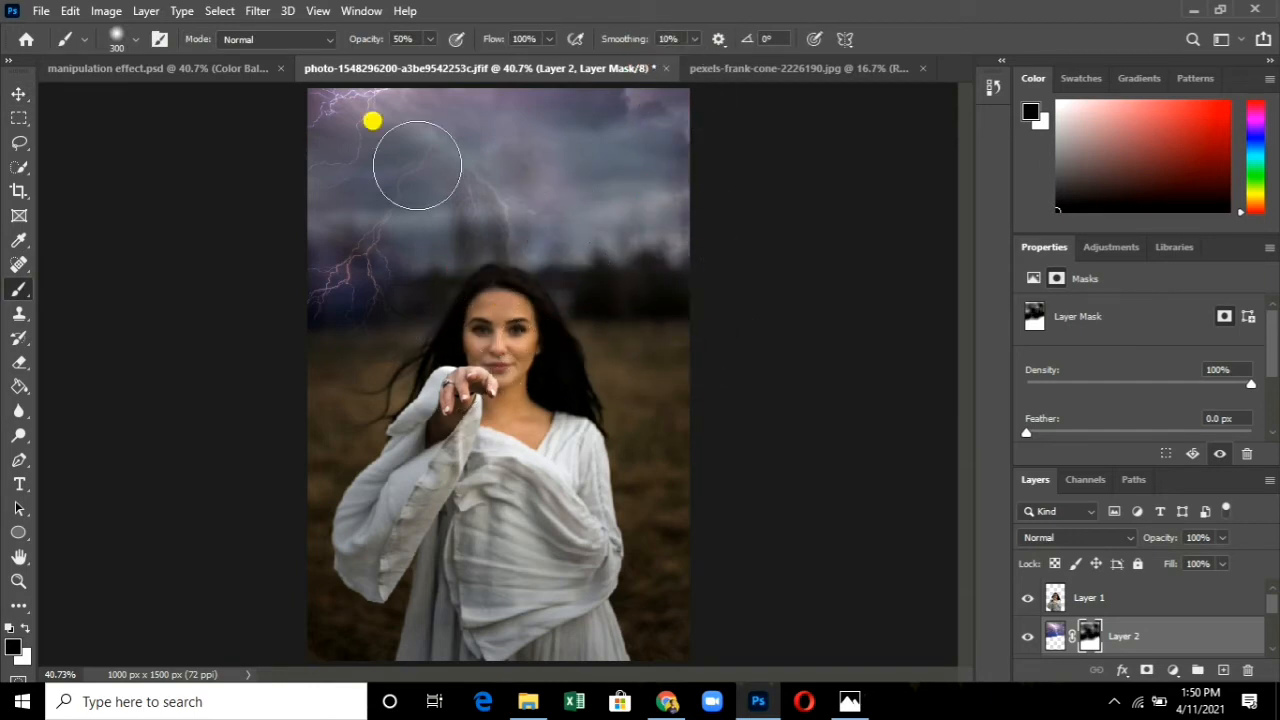
{"action": "left_click", "coordinate": [28, 629]}
{"action": "left_click", "coordinate": [430, 38]}
{"action": "left_click", "coordinate": [406, 59]}
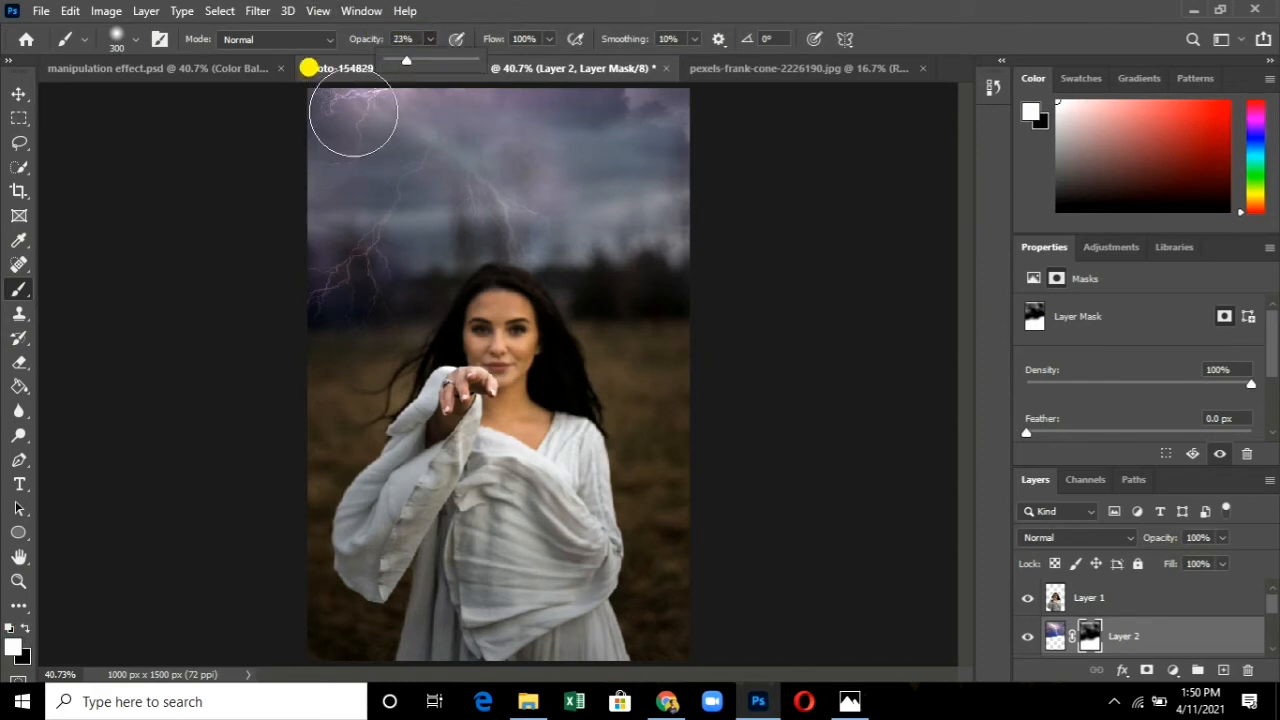
{"action": "mouse_move", "coordinate": [353, 112]}
{"action": "left_mouse_down"}
{"action": "mouse_move", "coordinate": [665, 244]}
{"action": "mouse_move", "coordinate": [474, 181]}
{"action": "mouse_move", "coordinate": [699, 258]}
{"action": "mouse_move", "coordinate": [543, 220]}
{"action": "mouse_move", "coordinate": [625, 278]}
{"action": "mouse_move", "coordinate": [449, 253]}
{"action": "mouse_move", "coordinate": [432, 189]}
{"action": "mouse_move", "coordinate": [410, 187]}
{"action": "mouse_move", "coordinate": [392, 228]}
{"action": "mouse_move", "coordinate": [606, 144]}
{"action": "mouse_move", "coordinate": [574, 120]}
{"action": "mouse_move", "coordinate": [625, 217]}
{"action": "left_mouse_up"}
{"action": "key", "text": "bracketleft"}
{"action": "key", "text": "bracketleft"}
{"action": "key", "text": "bracketleft"}
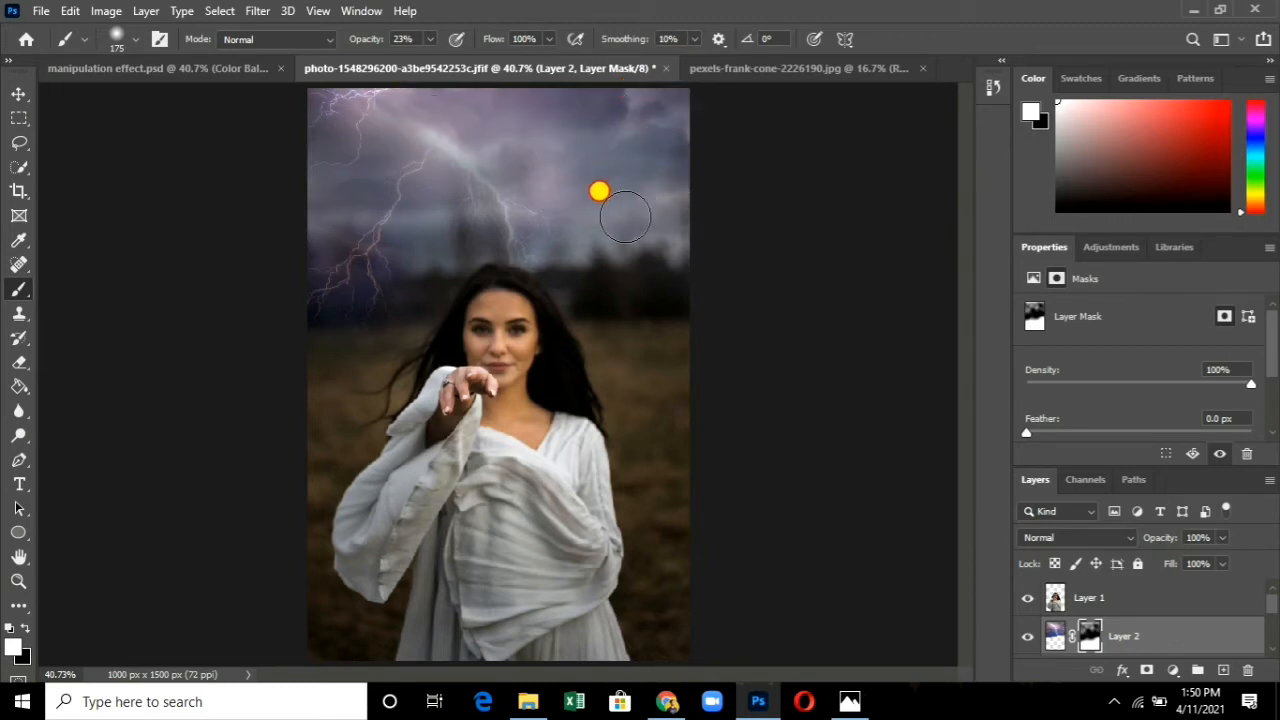
Add a Curves adjustment layer above the lightning sky and pull the RGB midtones down slightly to darken the background.
{"action": "left_click", "coordinate": [19, 94]}
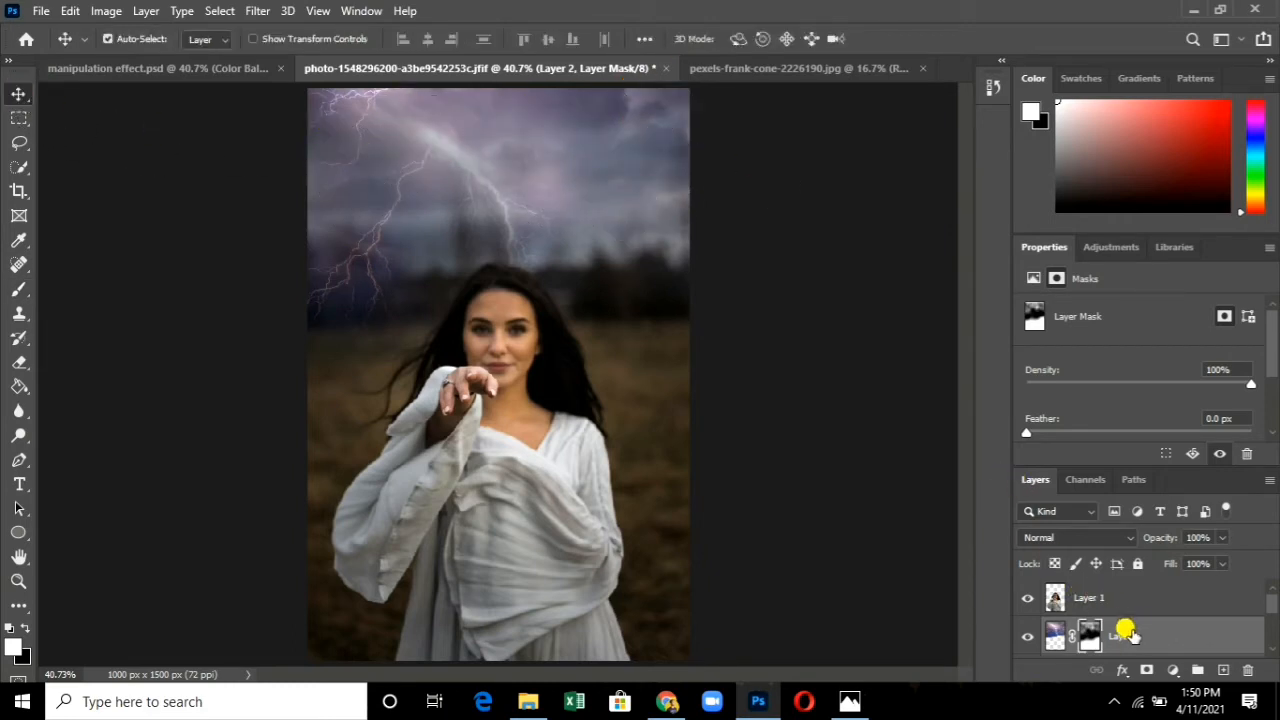
{"action": "left_click", "coordinate": [1173, 670]}
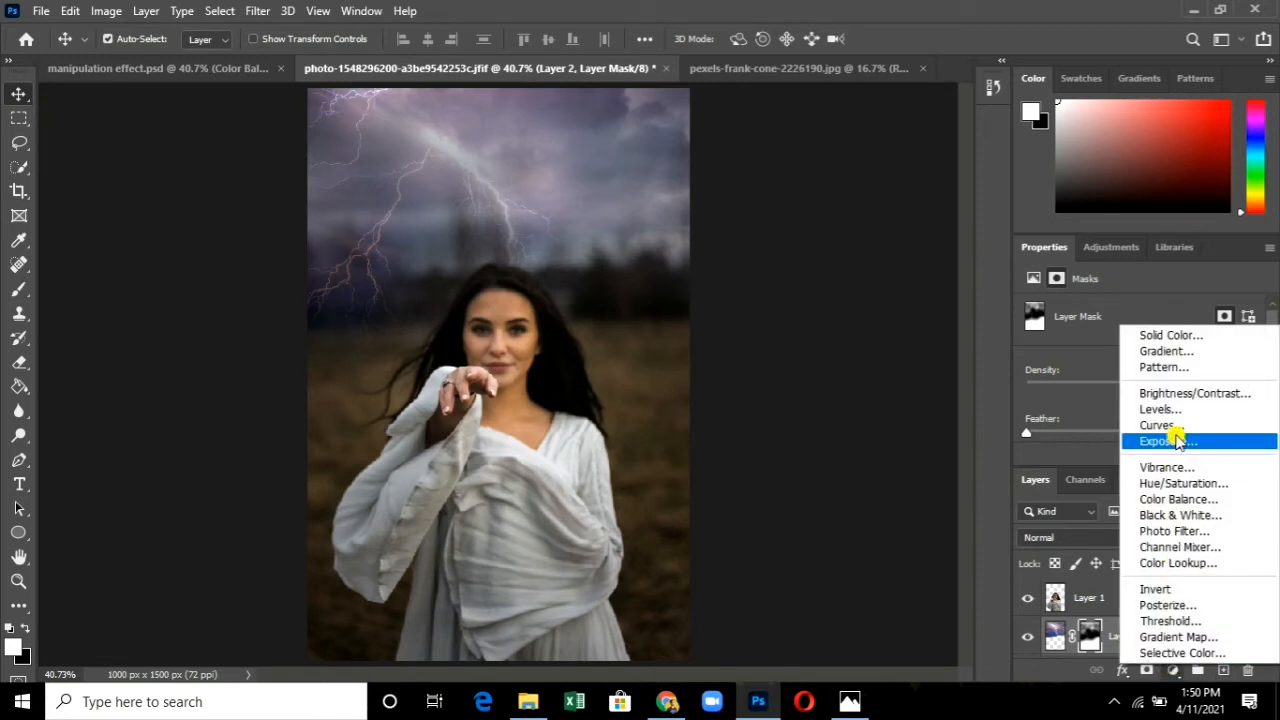
{"action": "left_click", "coordinate": [1180, 425]}
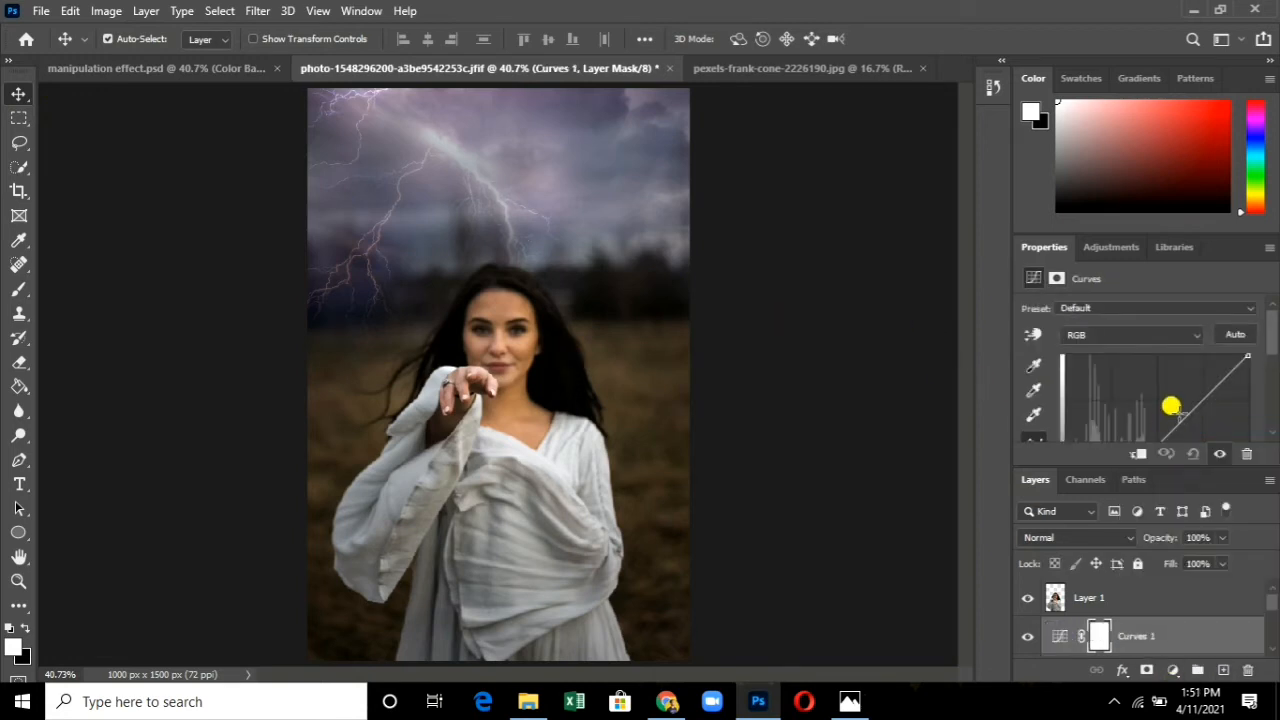
{"action": "scroll", "coordinate": [1171, 405], "scroll_direction": "down", "scroll_amount": 3}
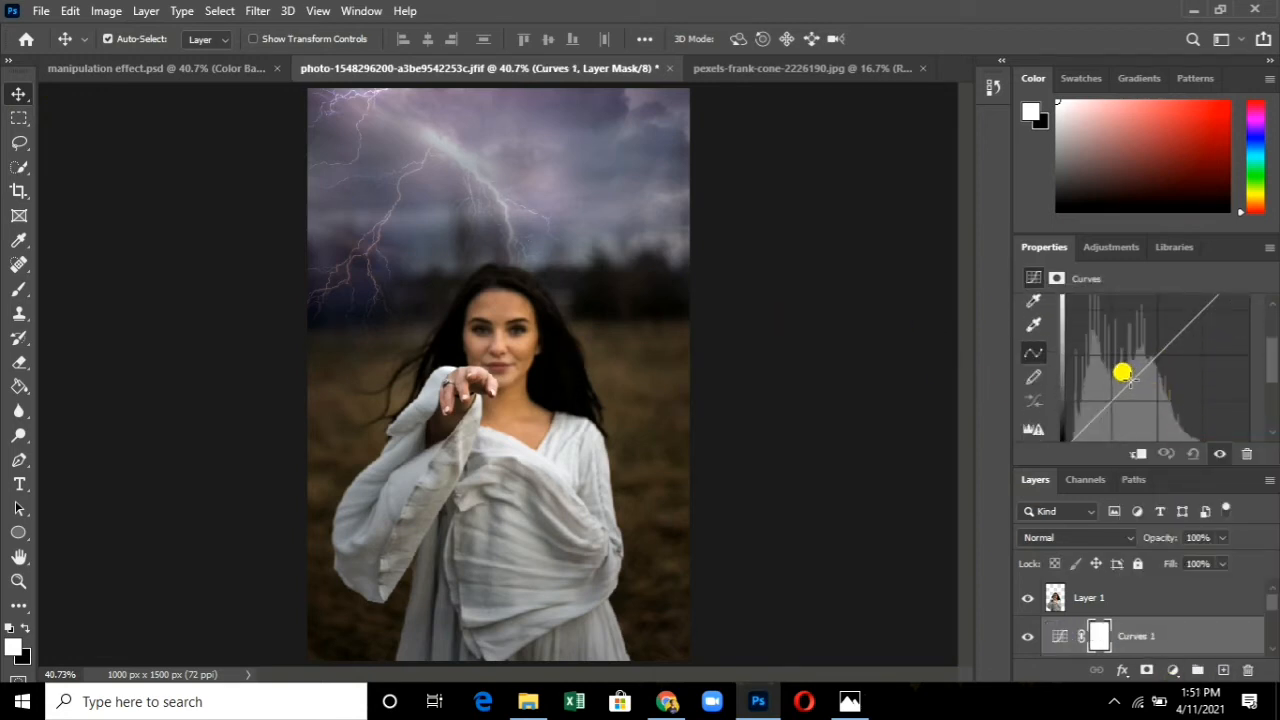
{"action": "left_click_drag", "start_coordinate": [1122, 373], "coordinate": [1131, 376]}
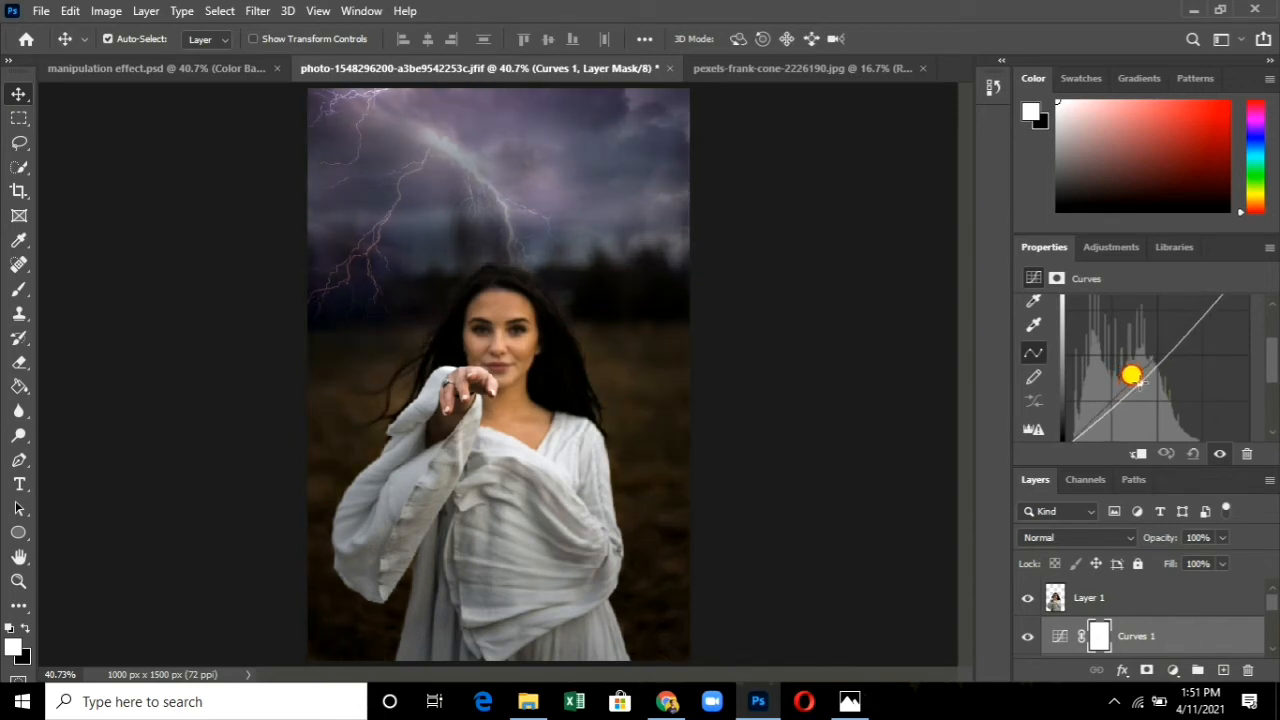
Raise the Blue channel's midtones slightly in the Curves adjustment to cool the background.
{"action": "scroll", "coordinate": [1128, 365], "scroll_direction": "up", "scroll_amount": 3}
{"action": "left_click", "coordinate": [1130, 336]}
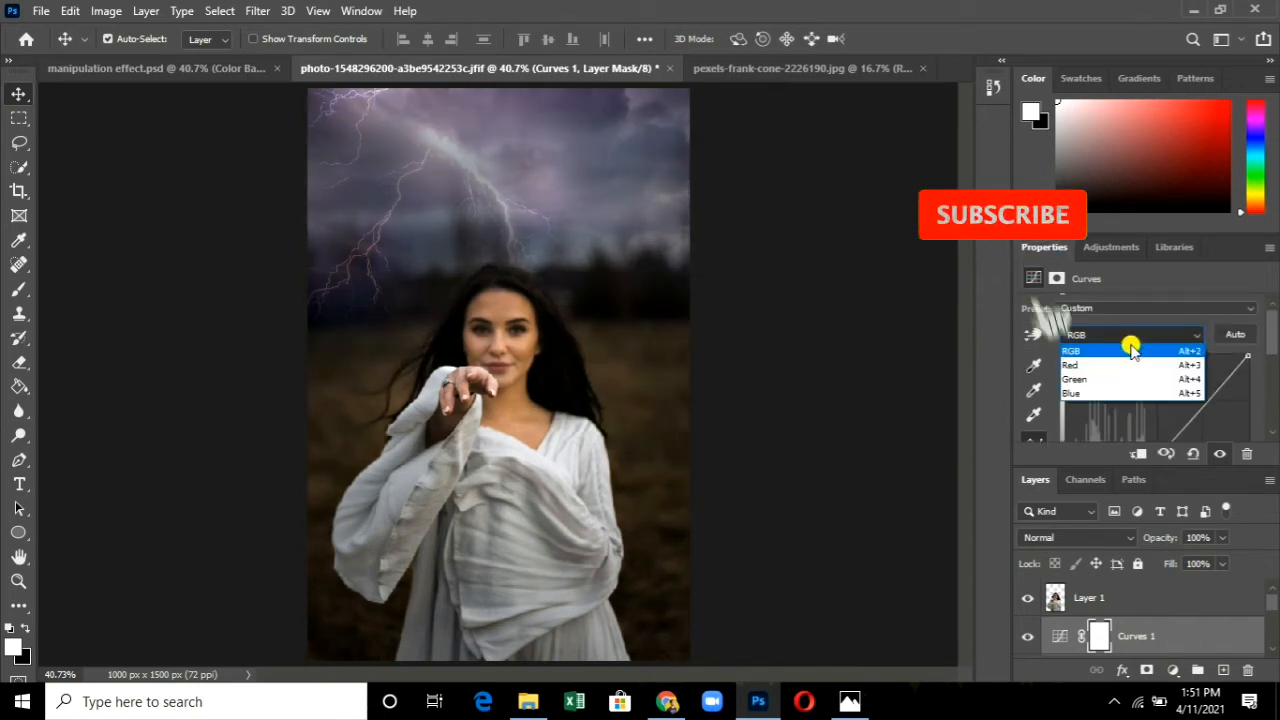
{"action": "left_click", "coordinate": [1130, 392]}
{"action": "scroll", "coordinate": [1141, 410], "scroll_direction": "down", "scroll_amount": 3}
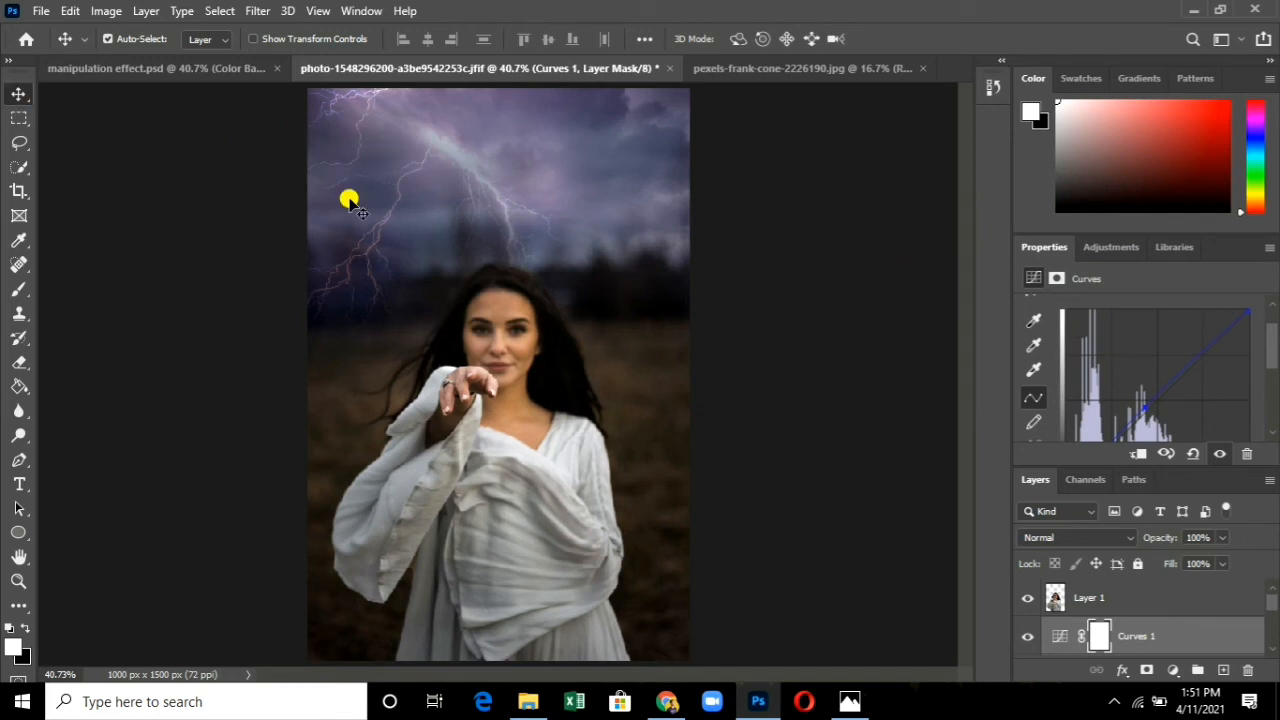
{"action": "left_click", "coordinate": [882, 343]}
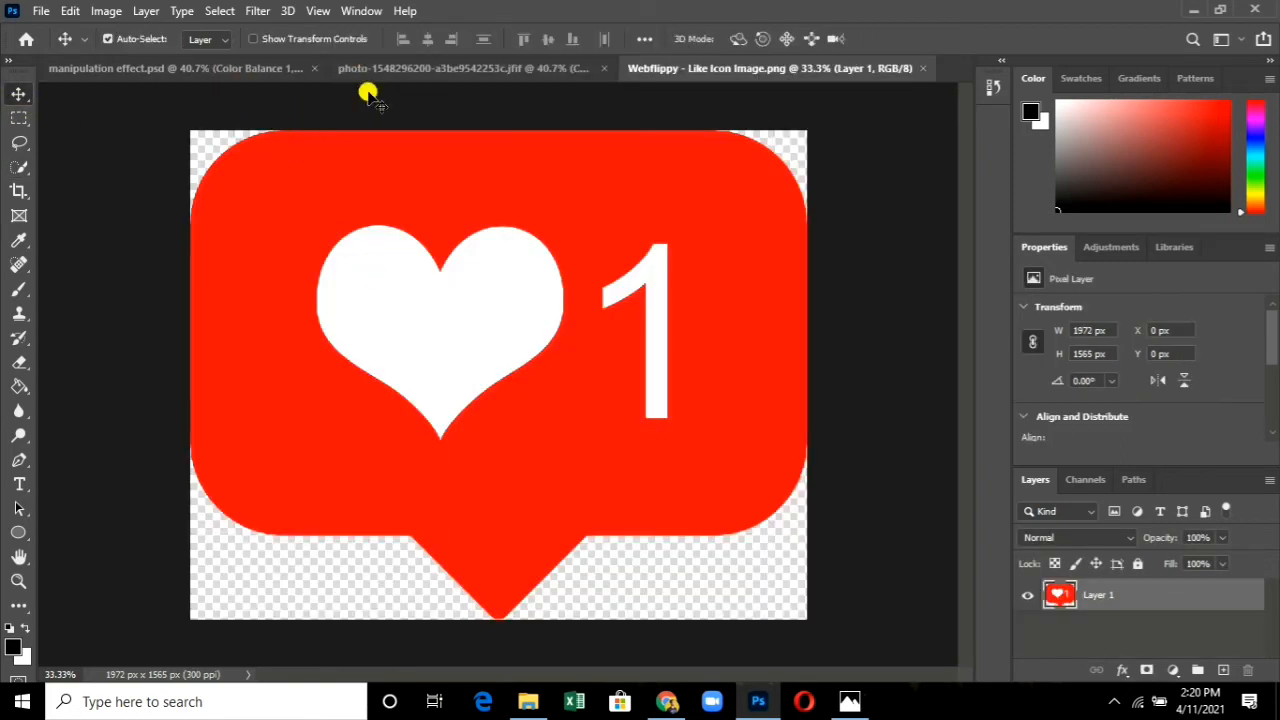
Move the red like icon into the portrait document and scale it to about 9.7%, placing it beside the woman's head over the dark tree line.
{"action": "left_click_drag", "start_coordinate": [381, 154], "coordinate": [486, 333]}
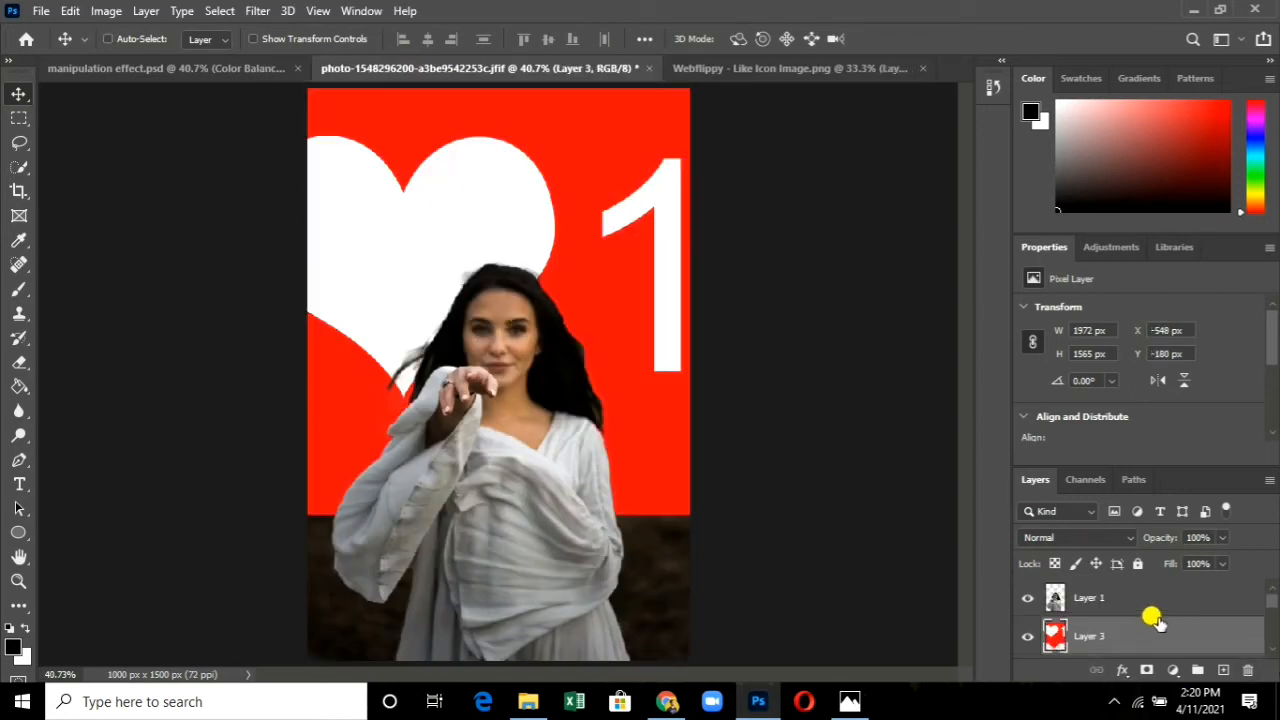
{"action": "key", "text": "ctrl+t"}
{"action": "left_click_drag", "start_coordinate": [841, 613], "coordinate": [548, 288]}
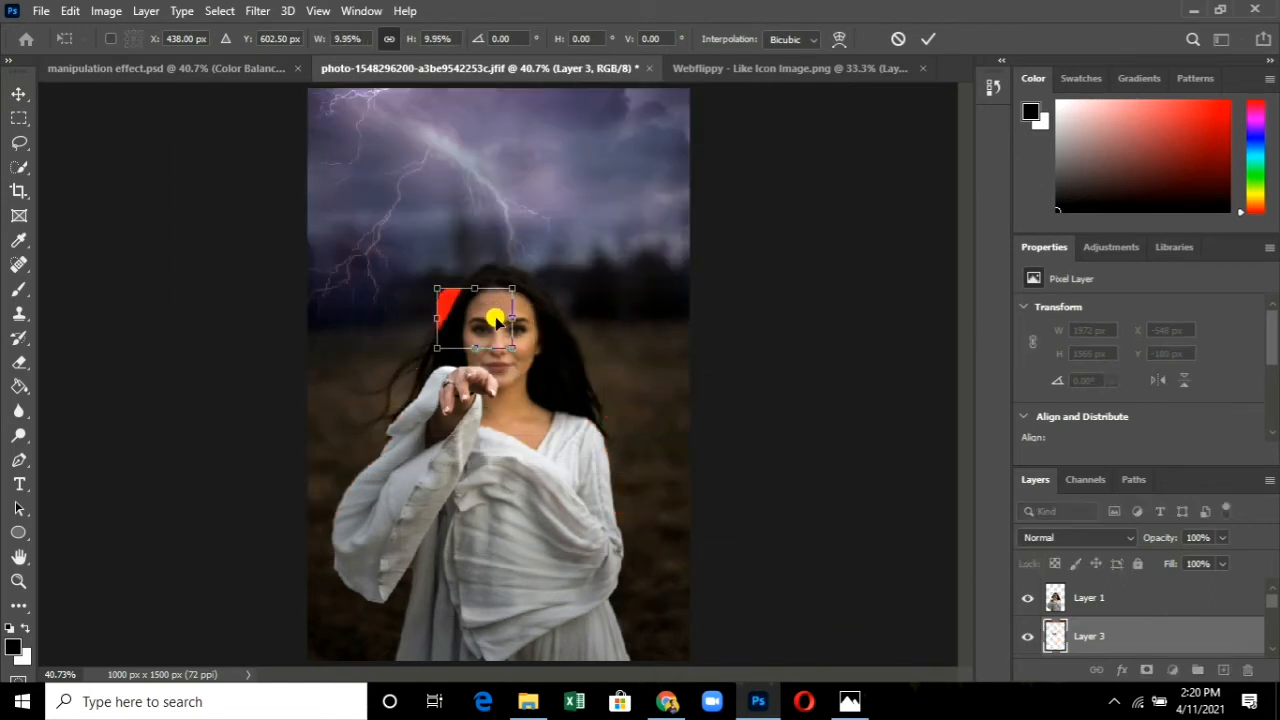
{"action": "left_click_drag", "start_coordinate": [486, 316], "coordinate": [623, 279]}
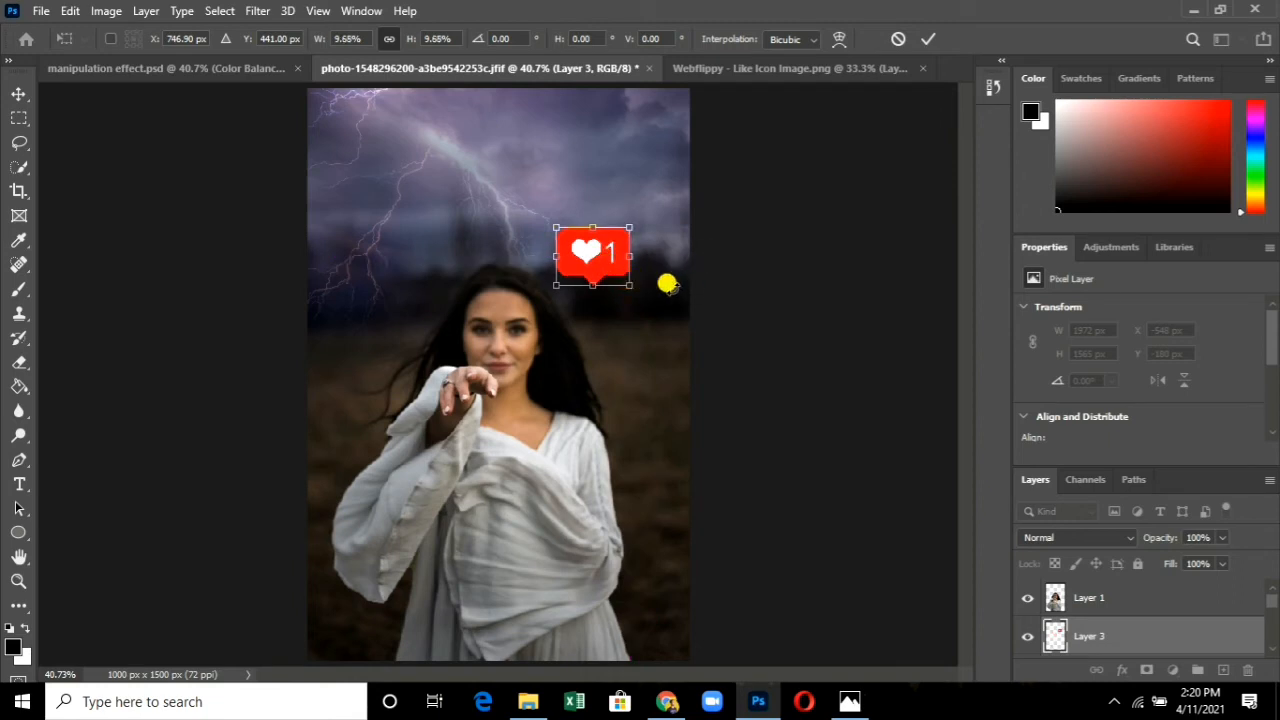
{"action": "key", "text": "Return"}
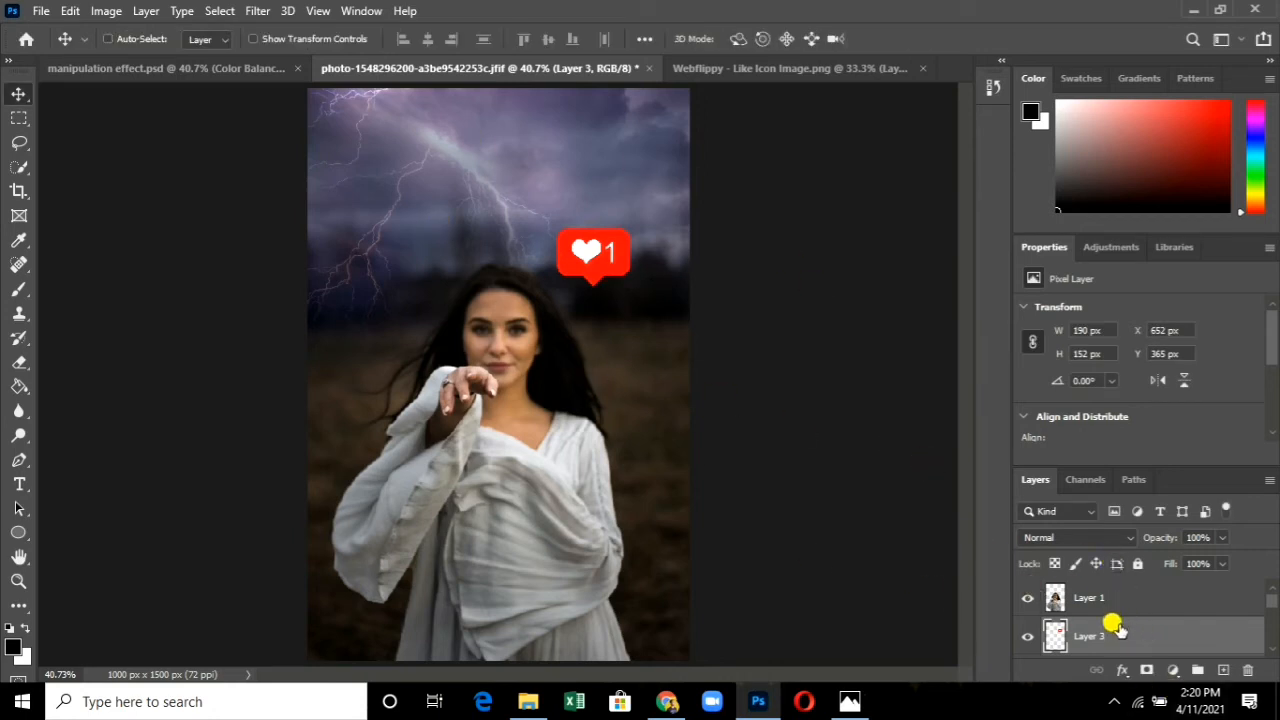
Duplicate the like icon layer, set the copy's blend mode to Screen, and apply a Gaussian Blur of about 4.1 pixels.
{"action": "key", "text": "ctrl+j"}
{"action": "left_click", "coordinate": [1080, 537]}
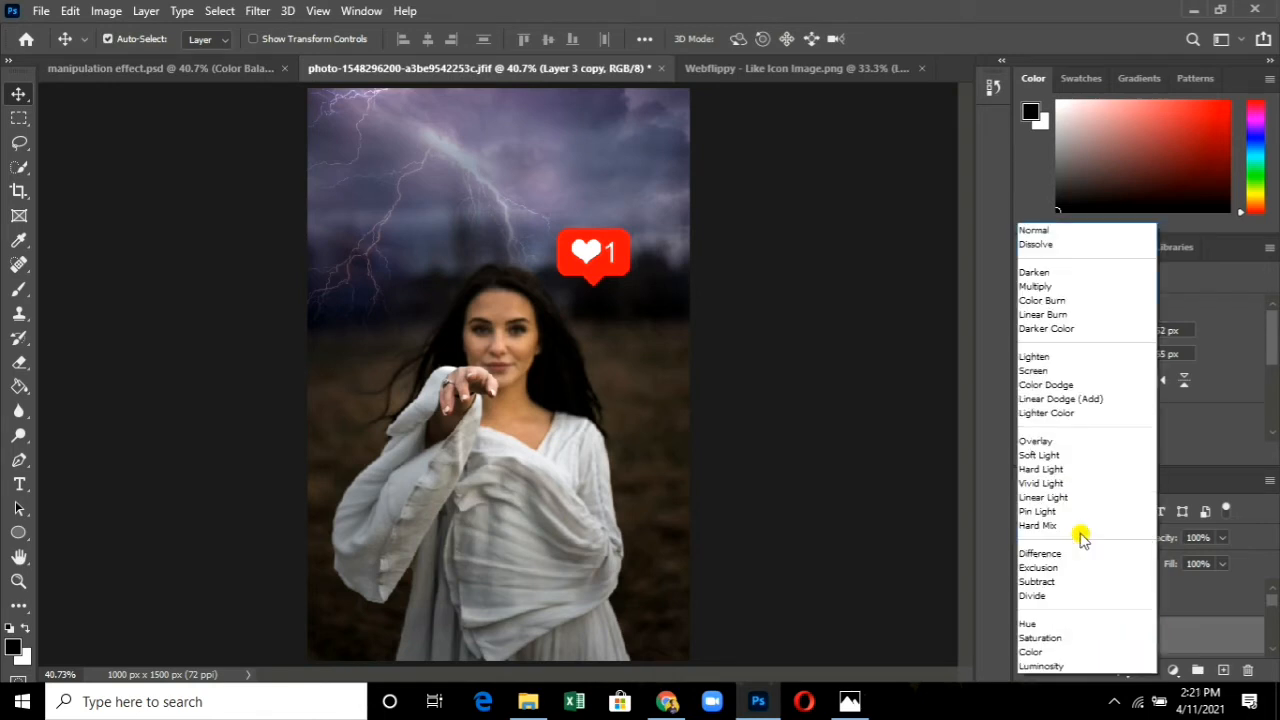
{"action": "left_click", "coordinate": [1044, 371]}
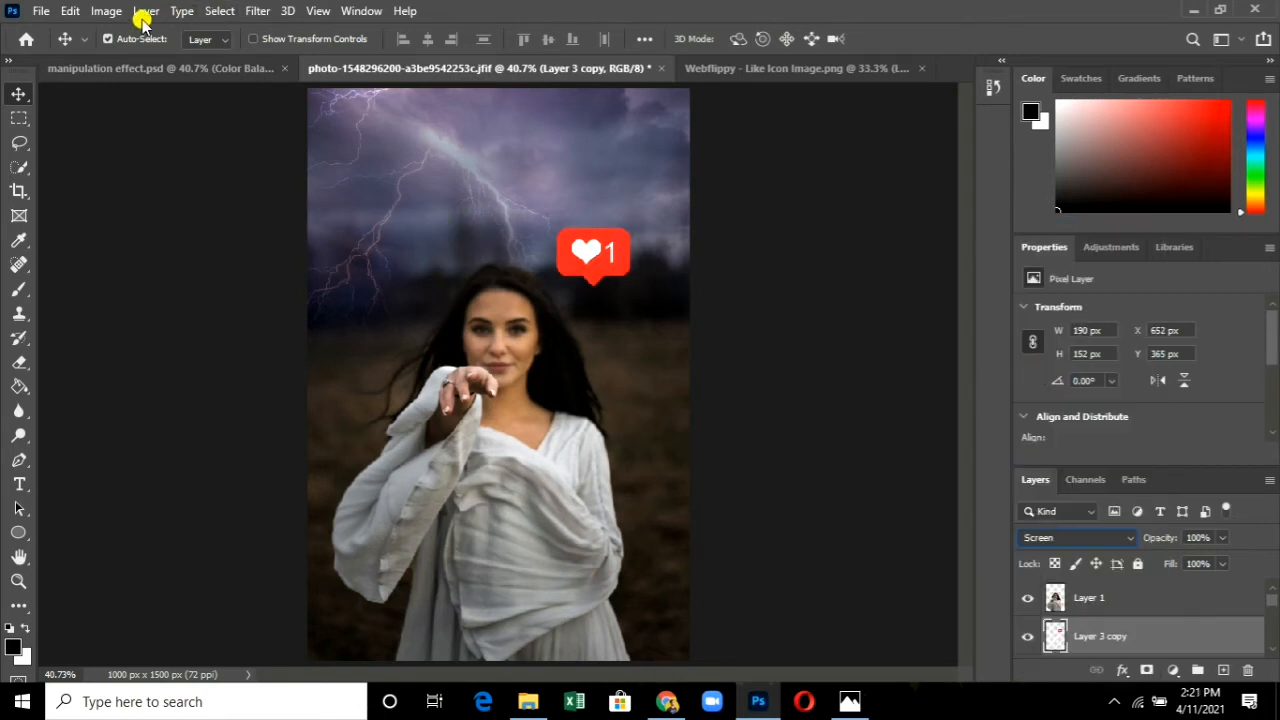
{"action": "left_click", "coordinate": [257, 11]}
{"action": "mouse_move", "coordinate": [310, 258]}
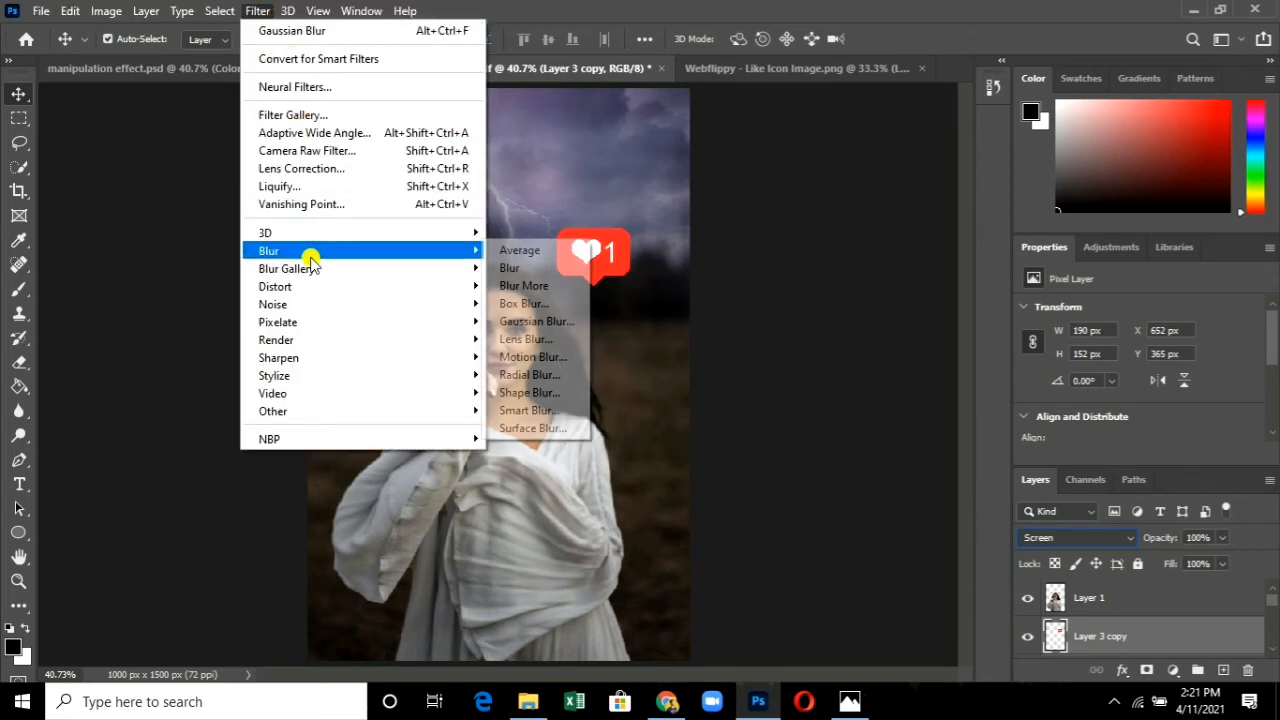
{"action": "left_click", "coordinate": [509, 321]}
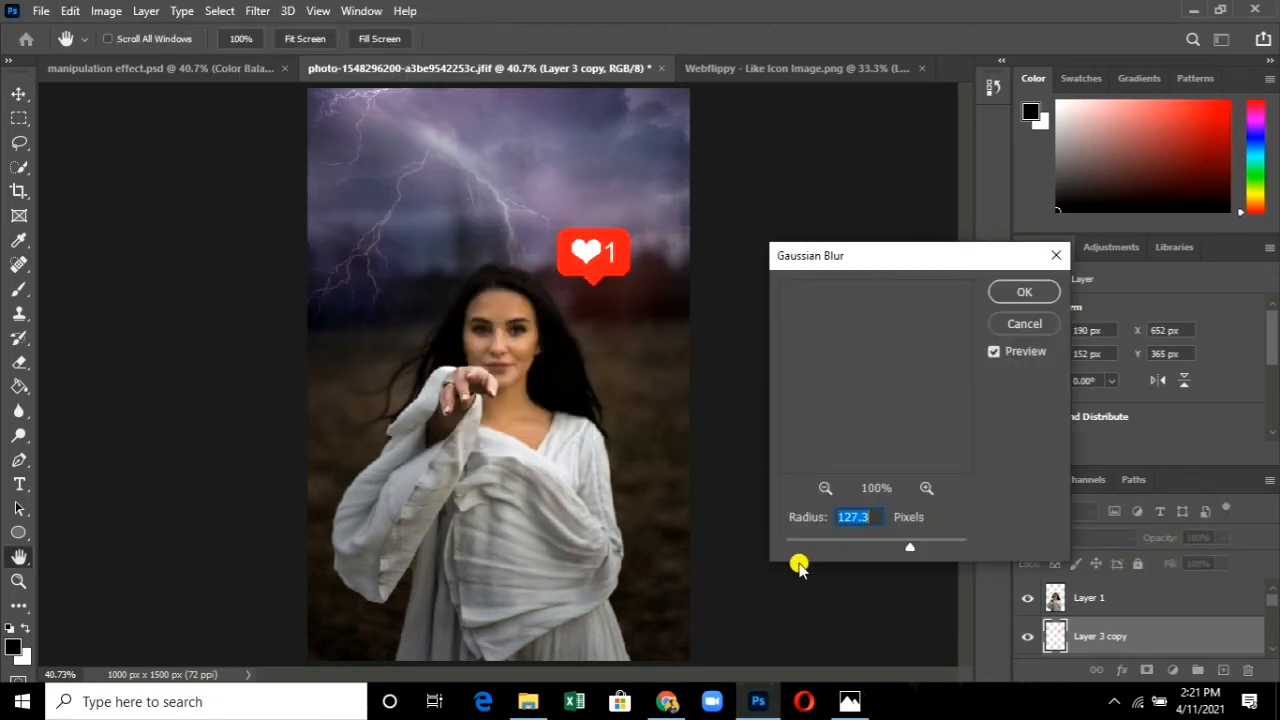
{"action": "left_click_drag", "start_coordinate": [807, 542], "coordinate": [812, 545]}
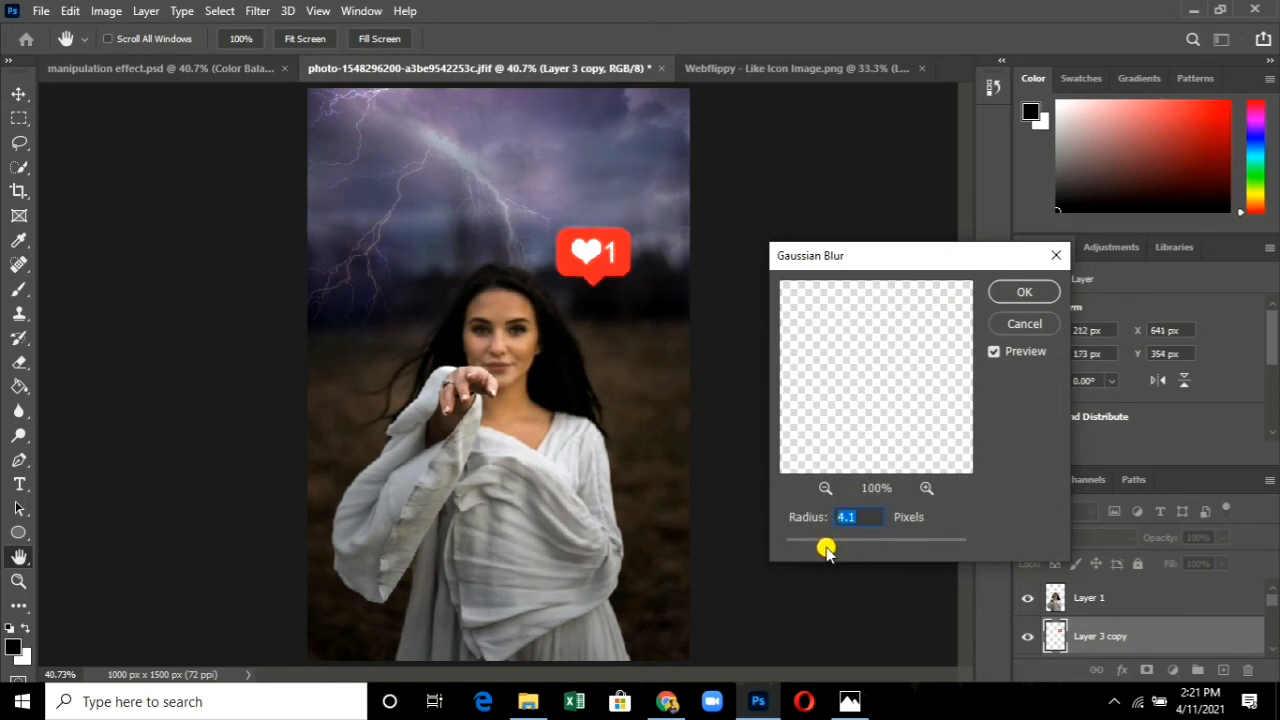
{"action": "left_click", "coordinate": [1013, 291]}
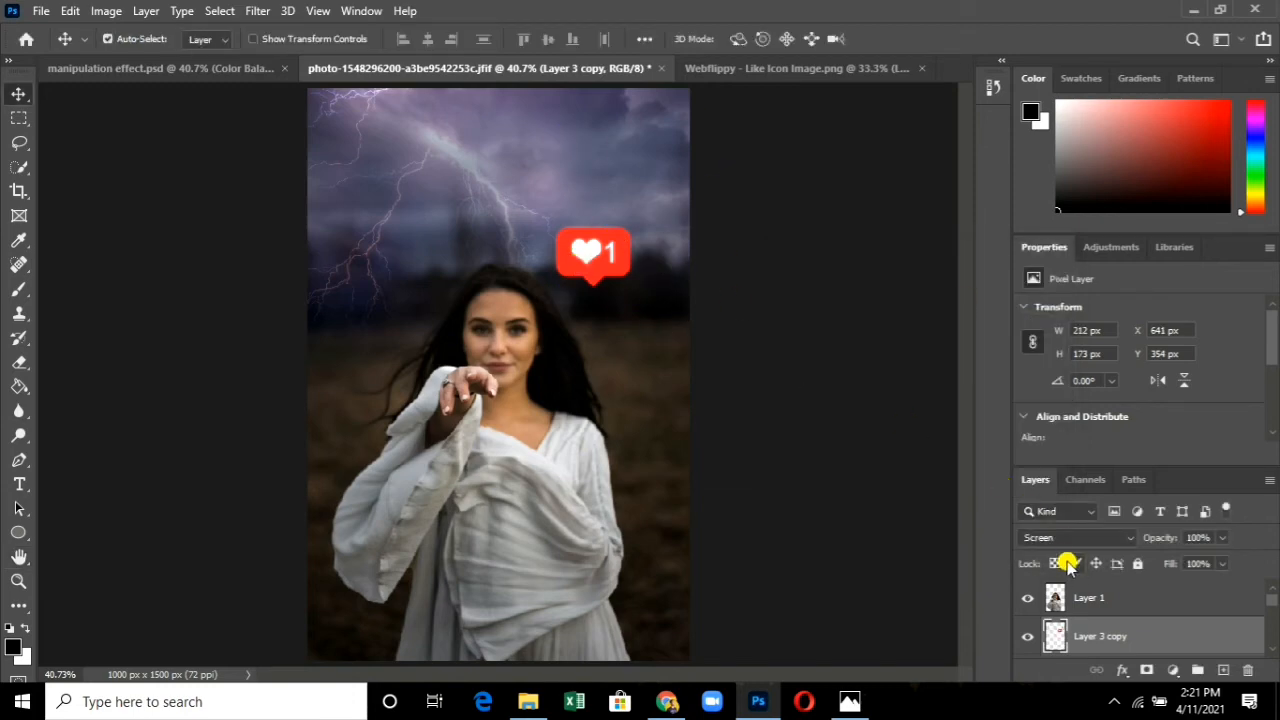
Duplicate the blurred like icon copy and apply a Gaussian Blur of 8.8 pixels to the new layer.
{"action": "key", "text": "ctrl+j"}
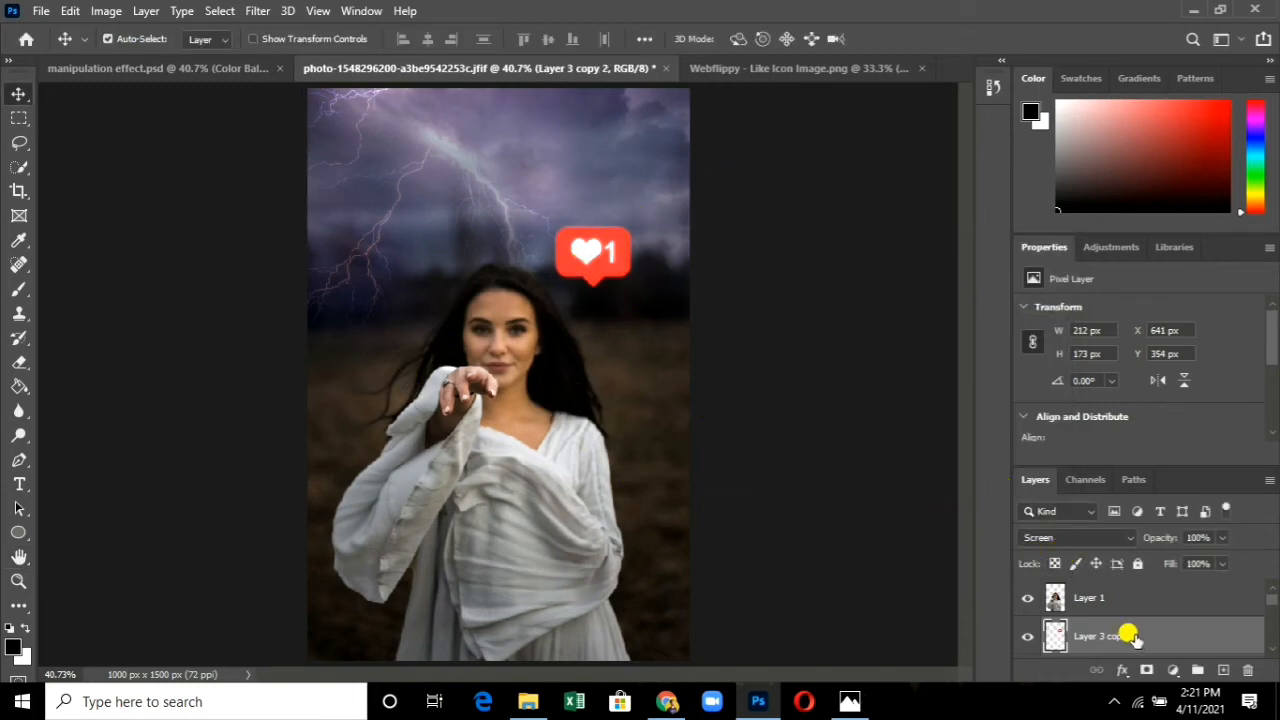
{"action": "left_click", "coordinate": [255, 11]}
{"action": "mouse_move", "coordinate": [408, 254]}
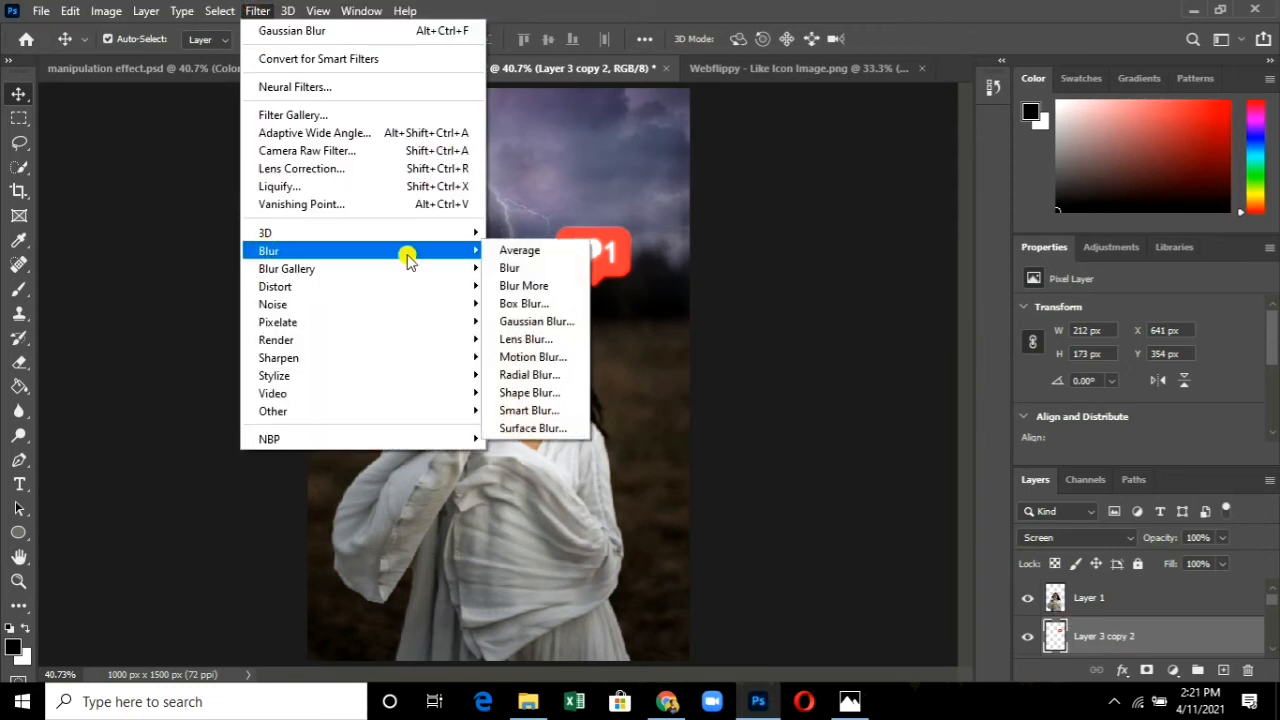
{"action": "left_click", "coordinate": [563, 320]}
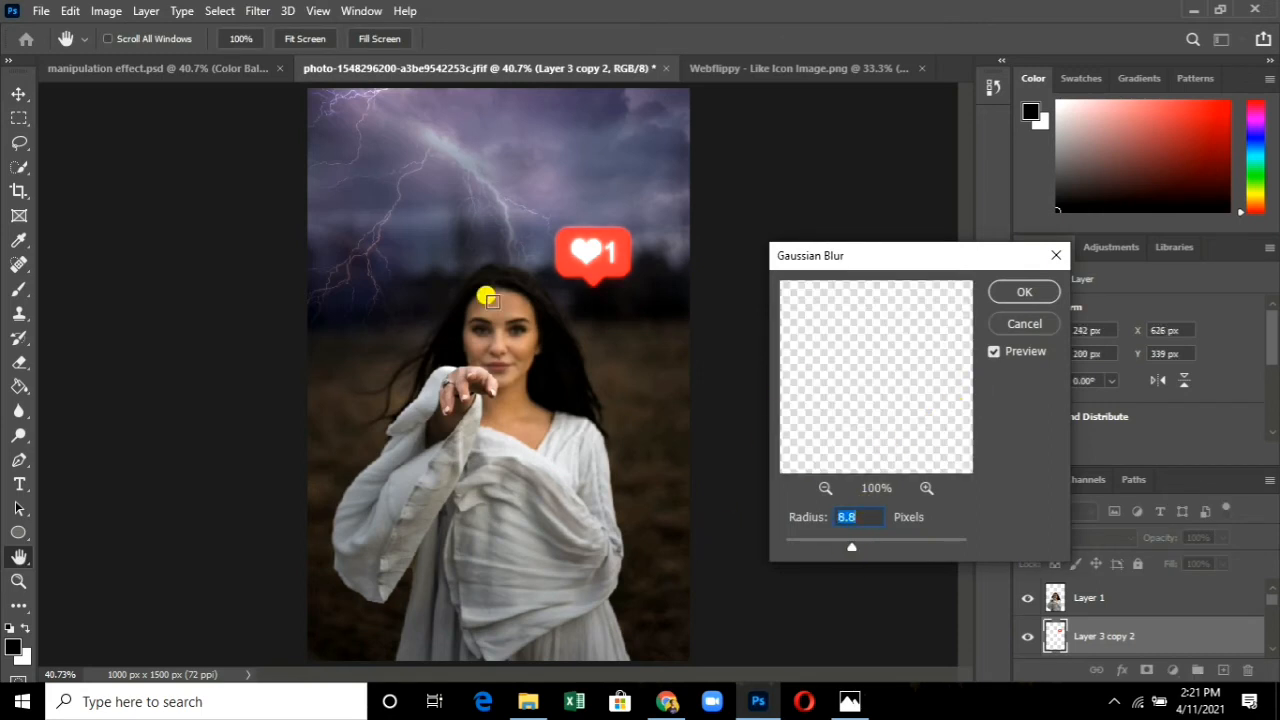
{"action": "left_click", "coordinate": [1012, 294]}
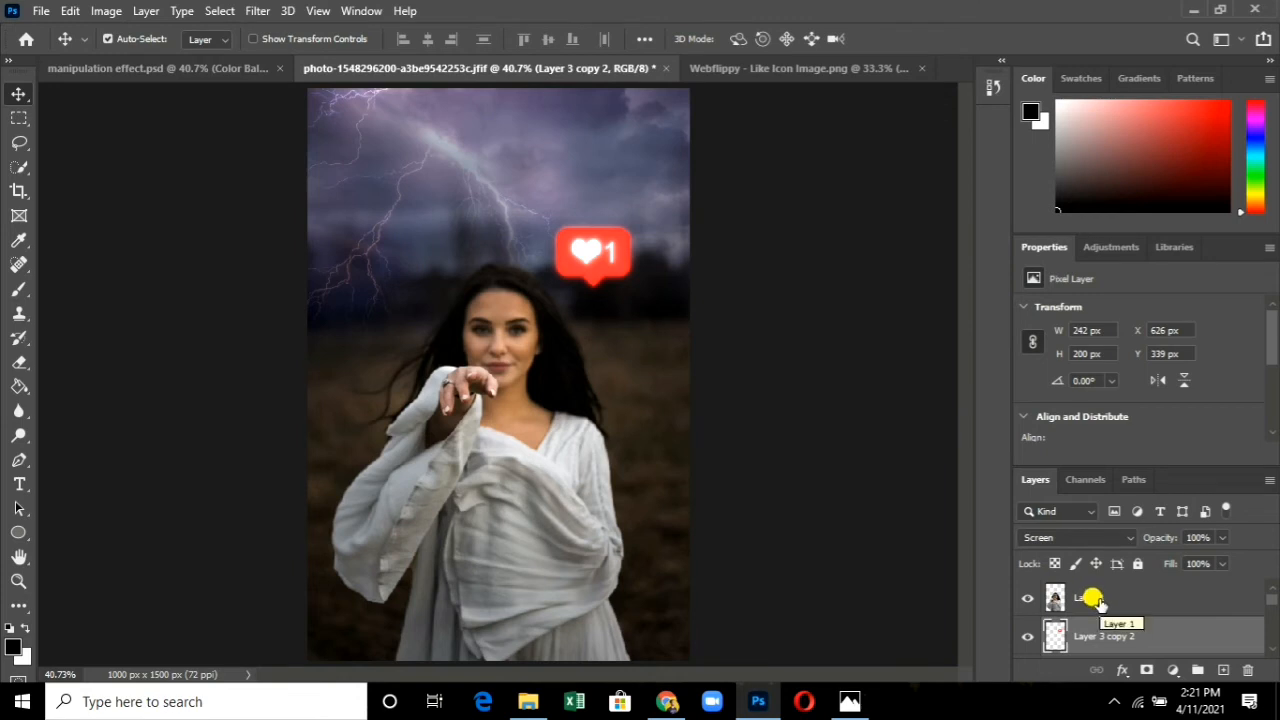
Duplicate the top blurred like icon copy and apply a Gaussian Blur of 84.1 pixels to the new layer for a wide glow.
{"action": "left_click", "coordinate": [1027, 597]}
{"action": "left_click", "coordinate": [1027, 597]}
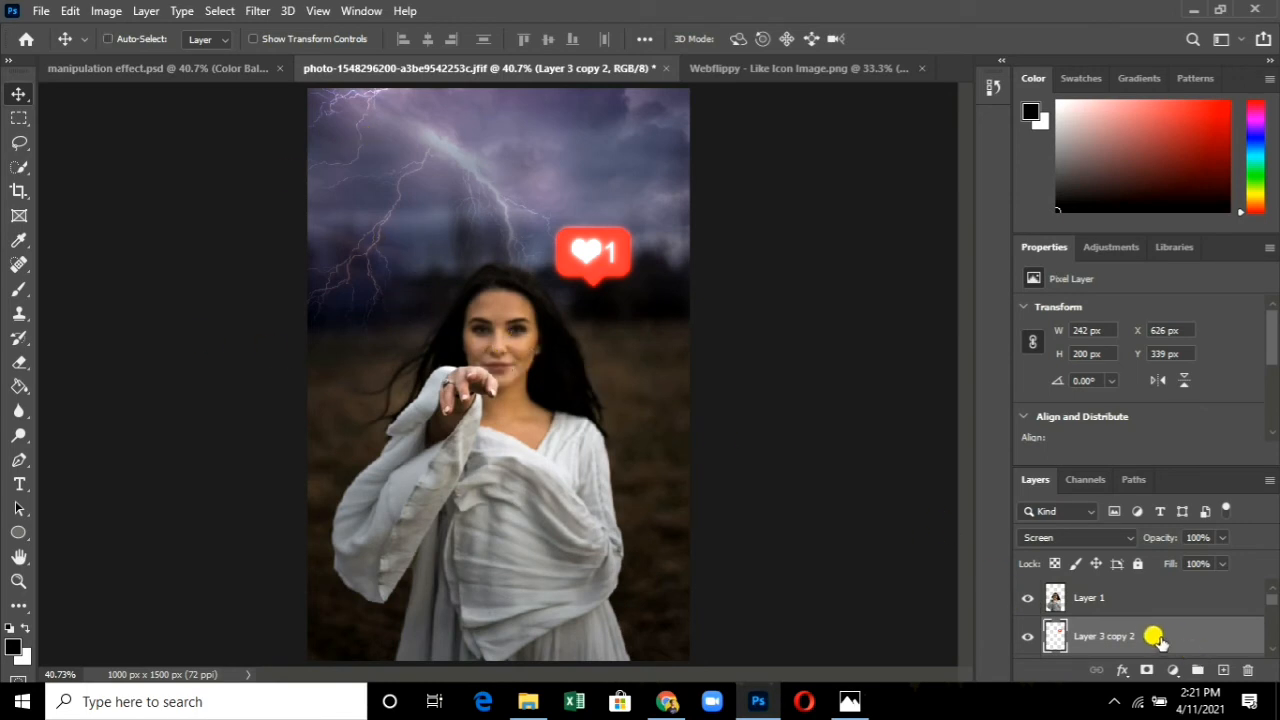
{"action": "left_click", "coordinate": [108, 38]}
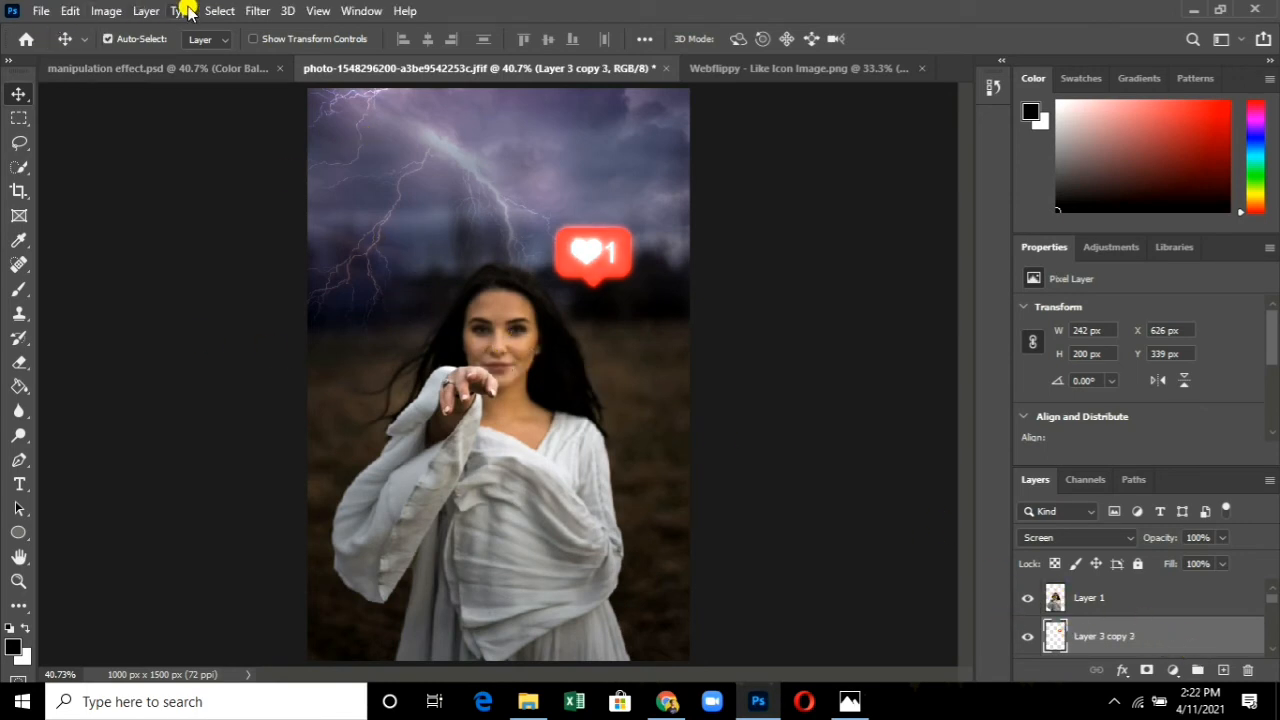
{"action": "left_click", "coordinate": [258, 11]}
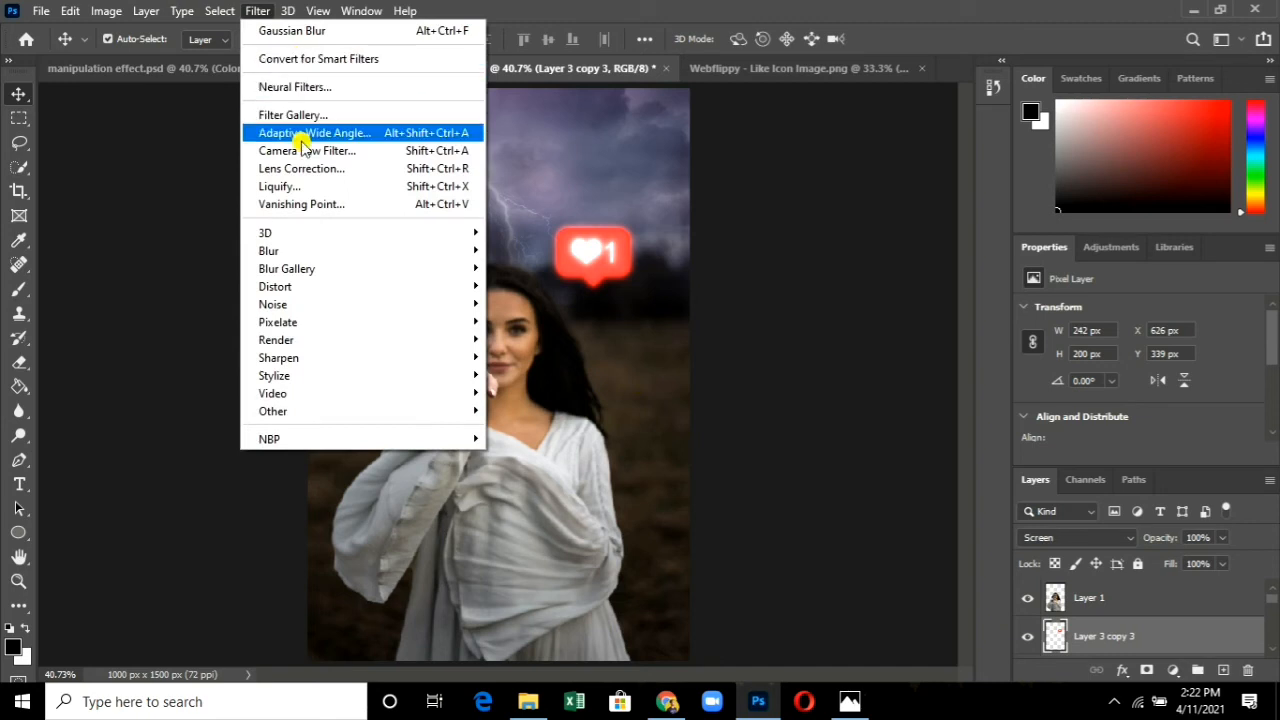
{"action": "mouse_move", "coordinate": [300, 251]}
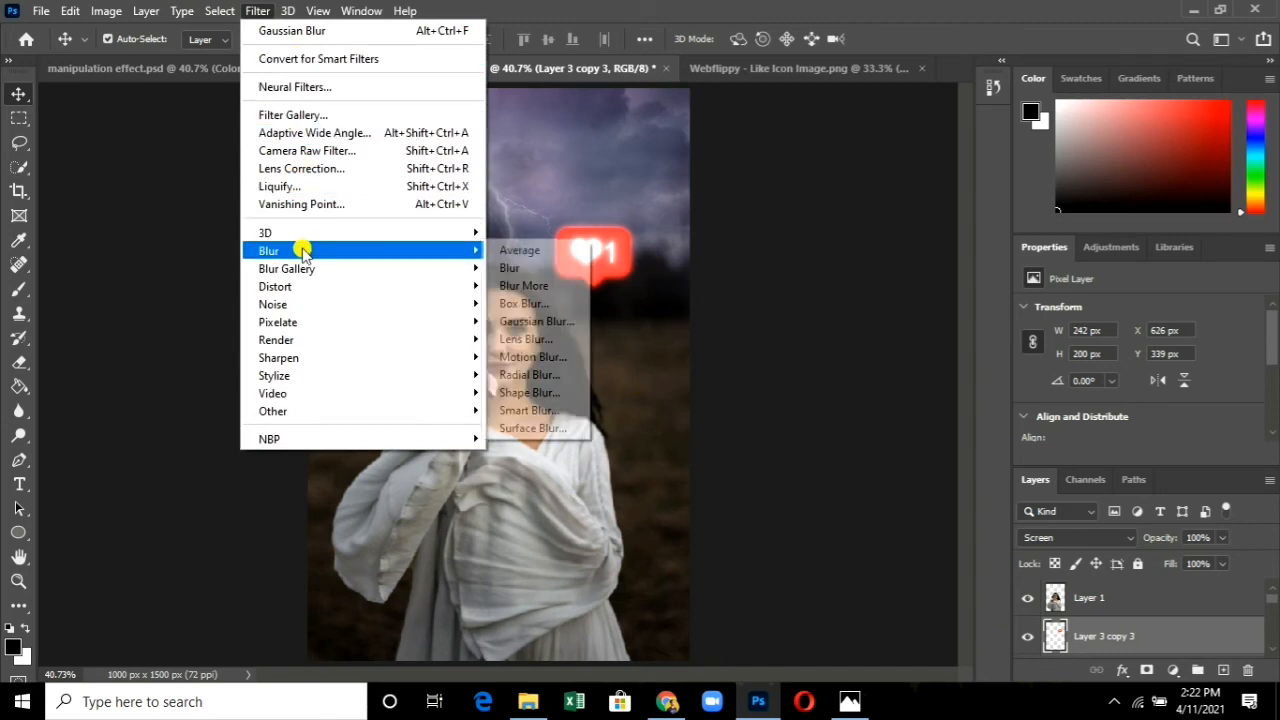
{"action": "left_click", "coordinate": [548, 320]}
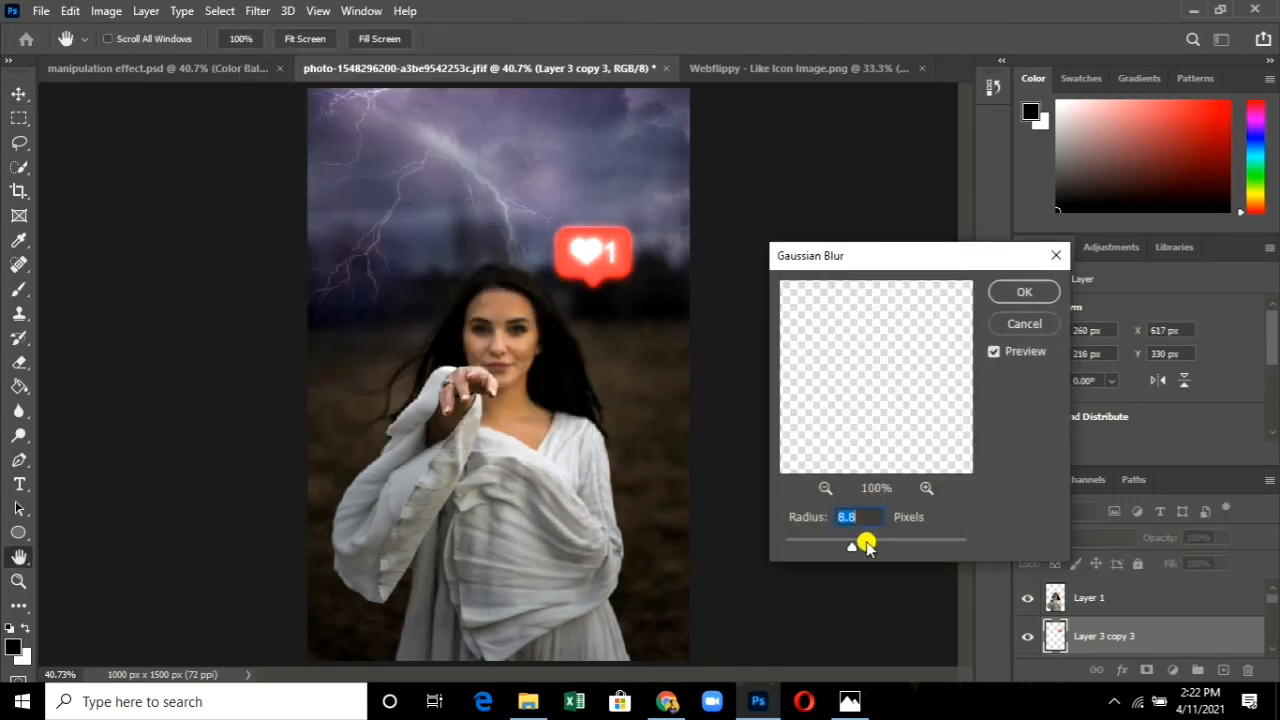
{"action": "left_click_drag", "start_coordinate": [866, 545], "coordinate": [874, 545]}
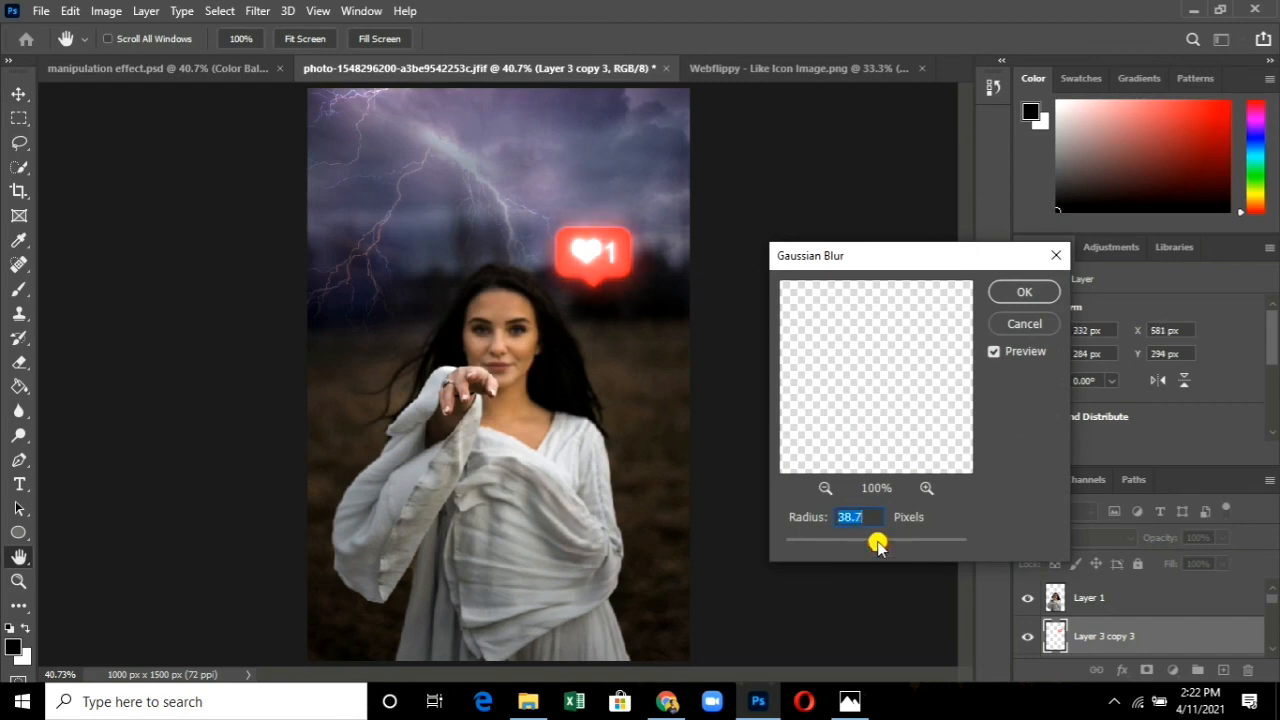
{"action": "left_click_drag", "start_coordinate": [890, 541], "coordinate": [896, 541]}
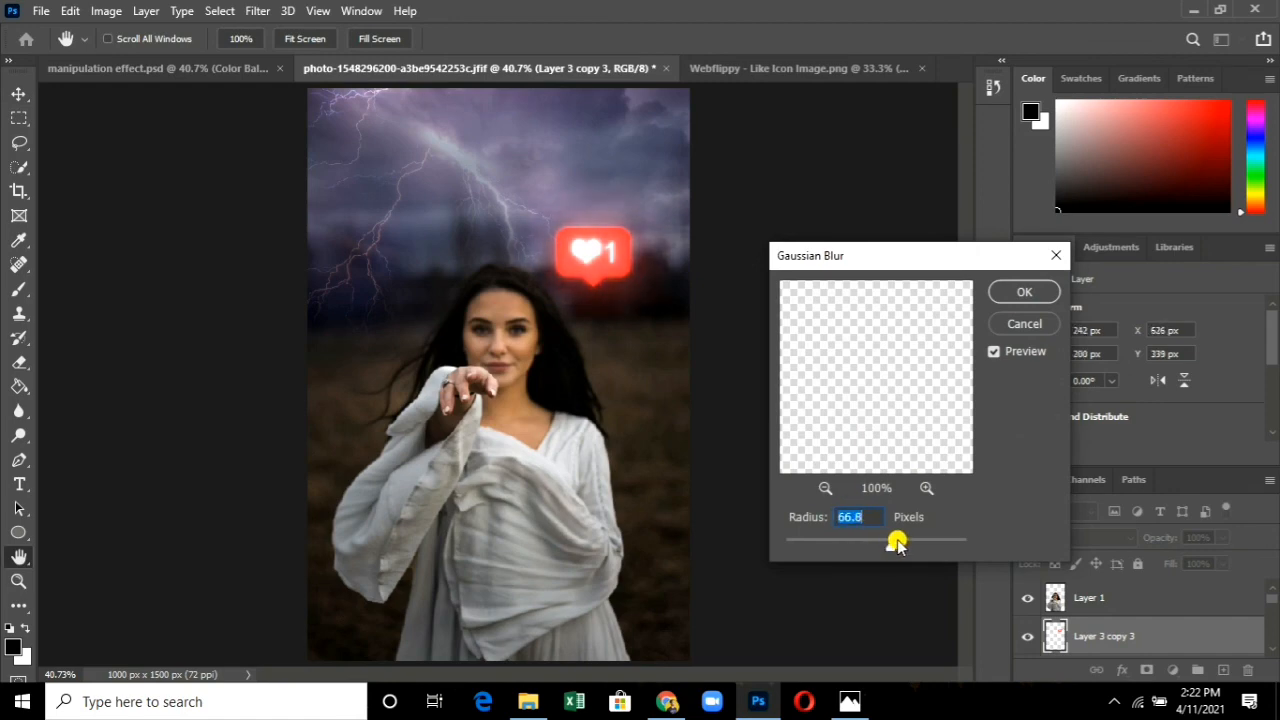
{"action": "left_click", "coordinate": [580, 202]}
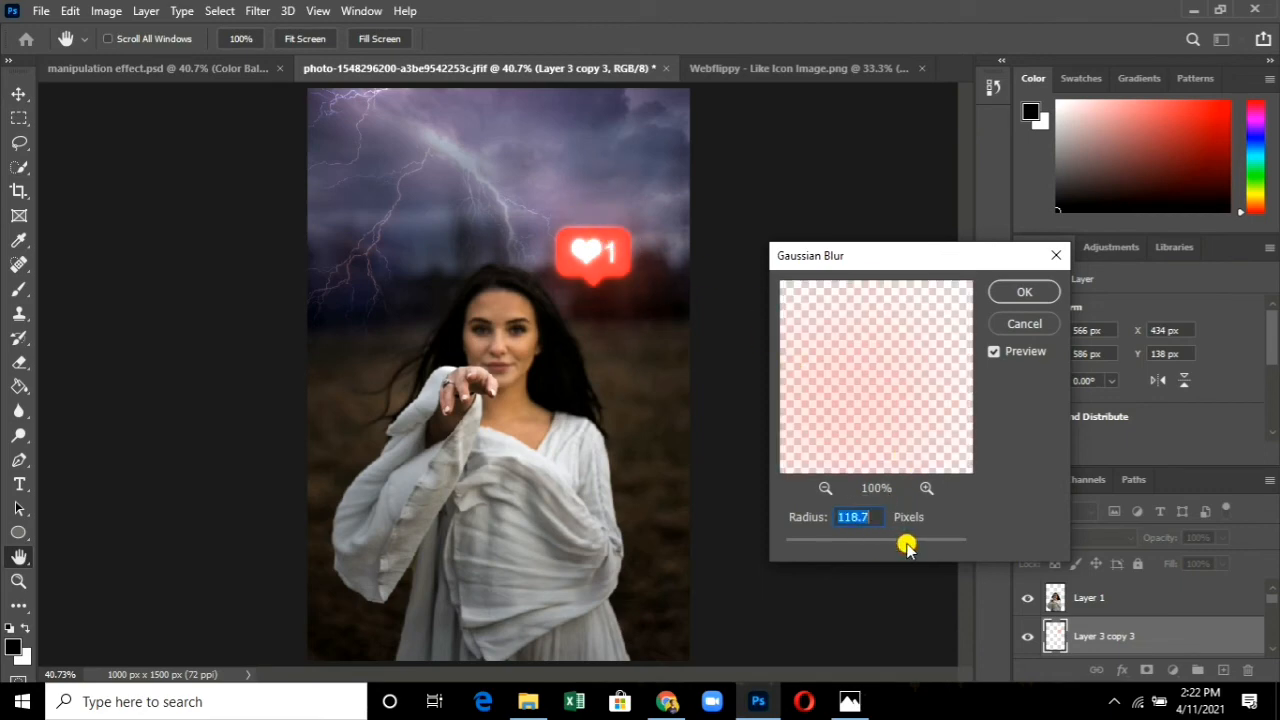
{"action": "left_click_drag", "start_coordinate": [907, 547], "coordinate": [894, 543]}
{"action": "left_click", "coordinate": [572, 265]}
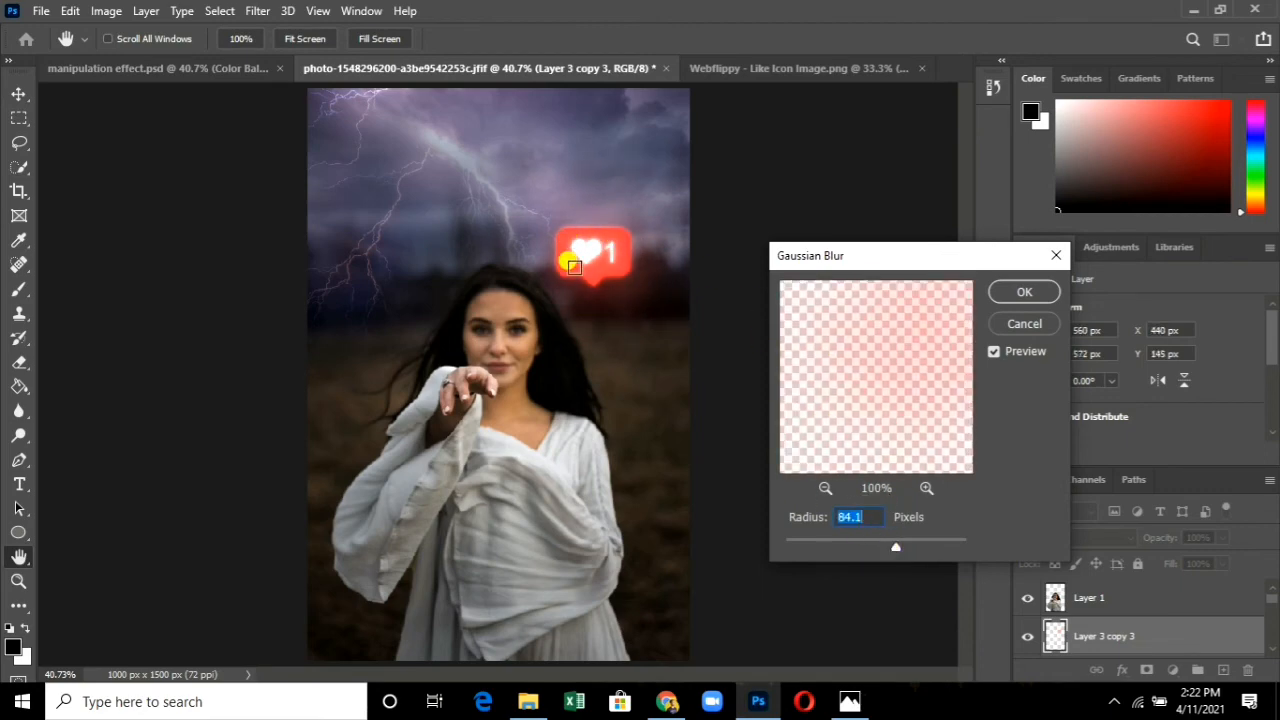
{"action": "left_click", "coordinate": [997, 292]}
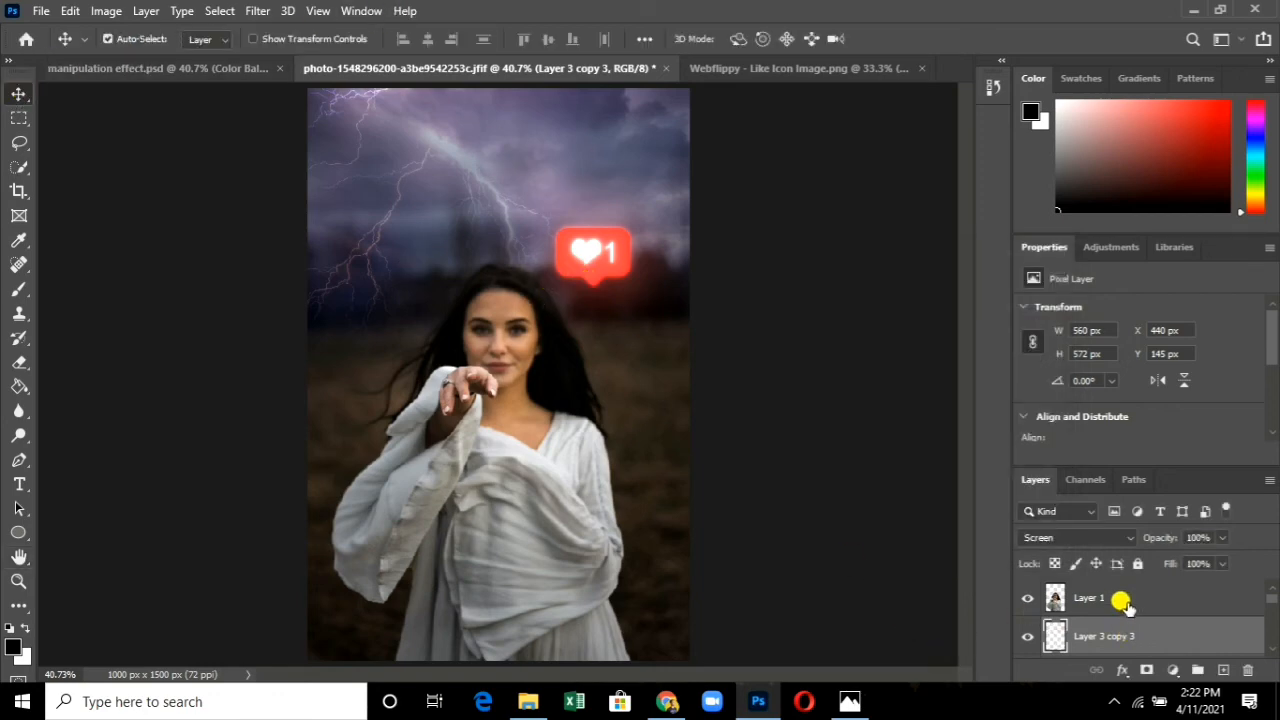
Select the like icon layer and its three blurred copies and move them above the woman's layer in the stacking order.
{"action": "left_click", "coordinate": [1120, 598]}
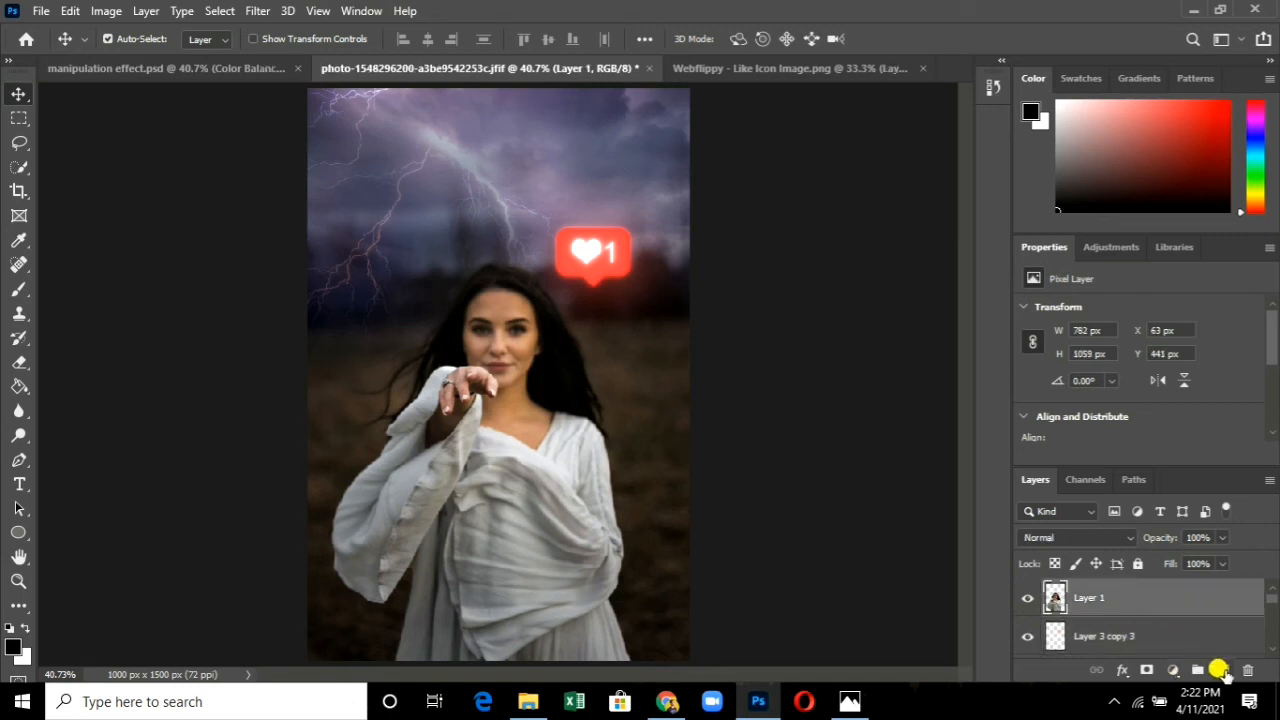
{"action": "scroll", "coordinate": [1145, 628], "scroll_direction": "down", "scroll_amount": 1}
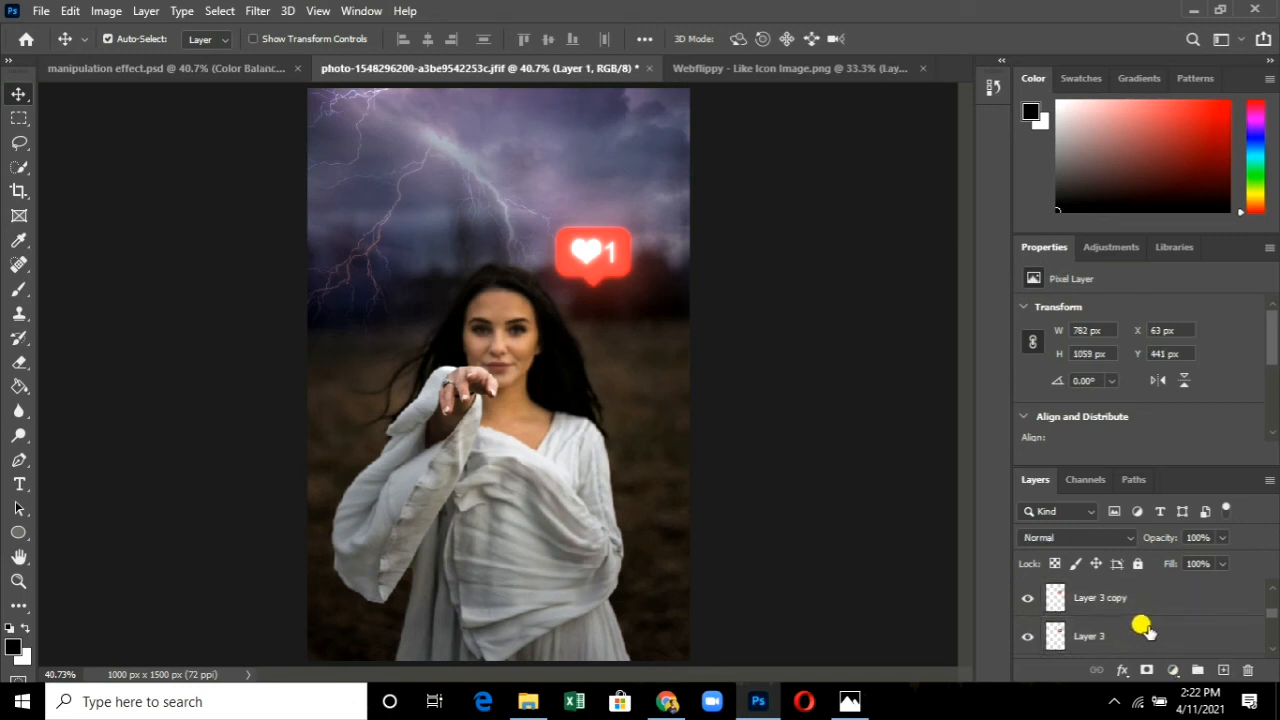
{"action": "scroll", "coordinate": [1142, 628], "scroll_direction": "down", "scroll_amount": 1}
{"action": "left_click", "coordinate": [1128, 598]}
{"action": "scroll", "coordinate": [1125, 603], "scroll_direction": "up", "scroll_amount": 4}
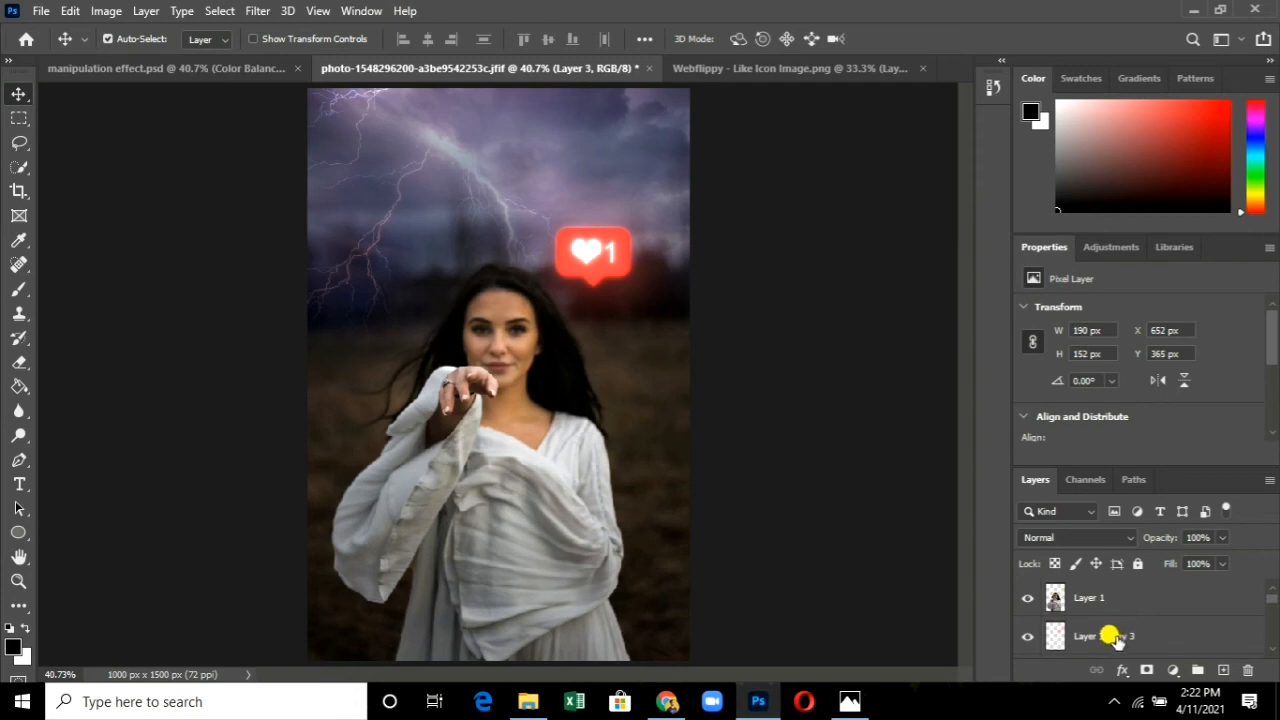
{"action": "left_click", "coordinate": [1113, 630], "text": "shift"}
{"action": "scroll", "coordinate": [1130, 625], "scroll_direction": "down", "scroll_amount": 1}
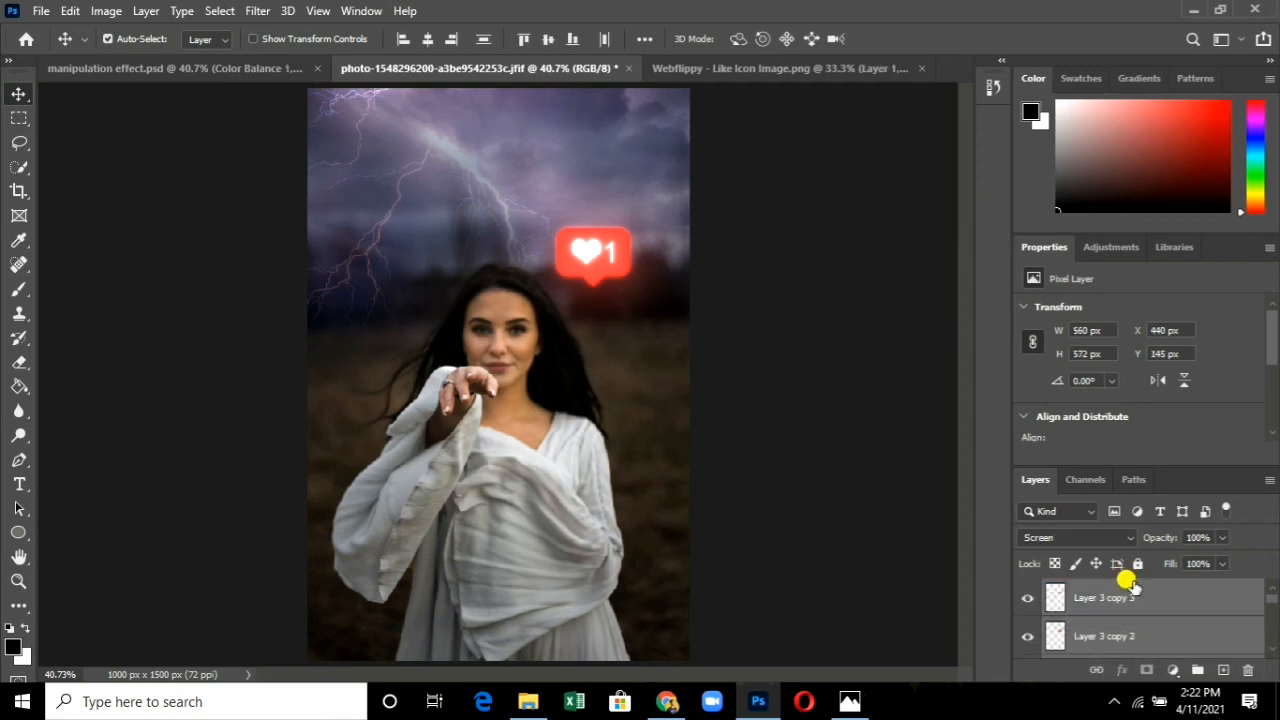
{"action": "scroll", "coordinate": [1140, 618], "scroll_direction": "down", "scroll_amount": 2}
{"action": "left_click", "coordinate": [1129, 636]}
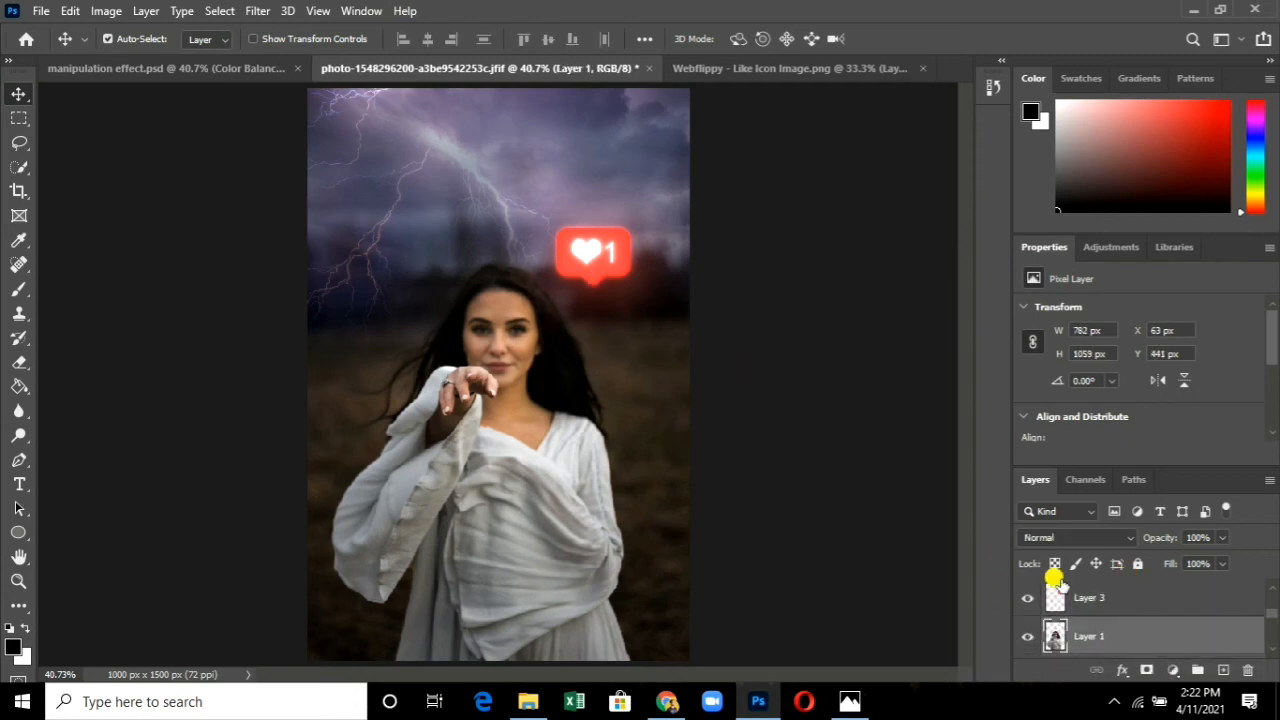
Add an empty layer directly above the woman's layer and choose the Brush tool with a bright red foreground color.
{"action": "left_click", "coordinate": [1222, 669]}
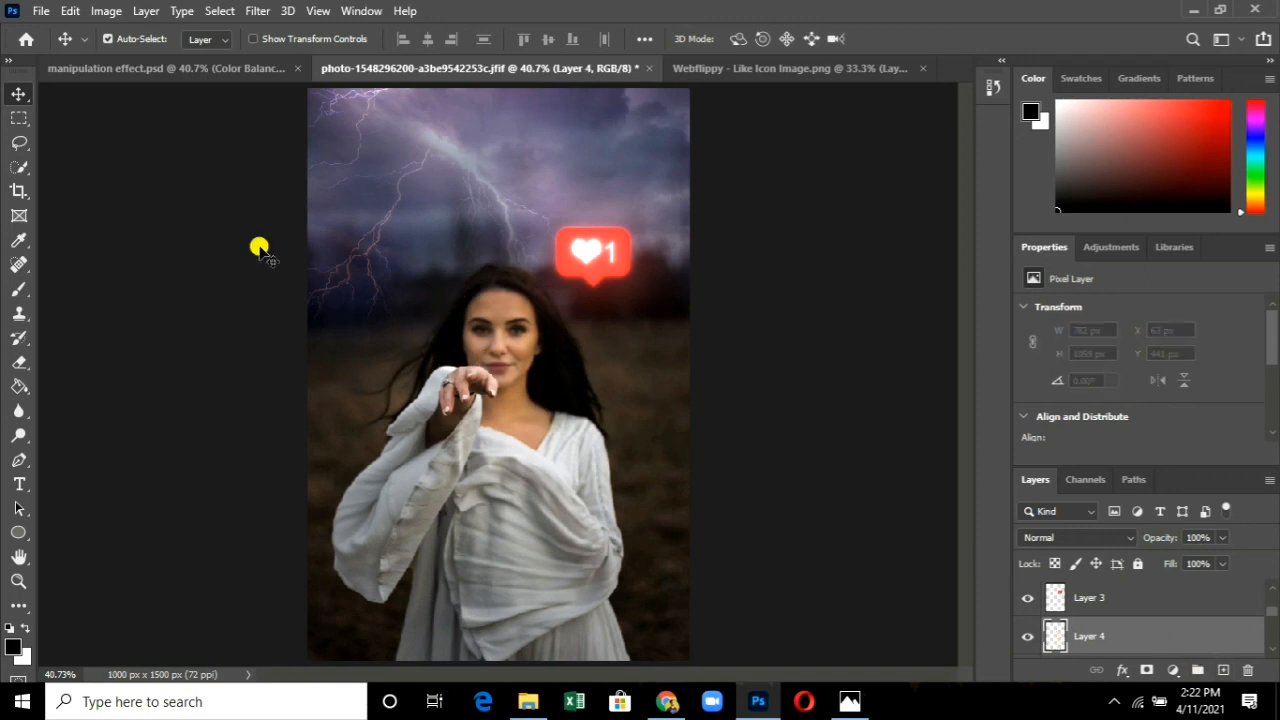
{"action": "left_click", "coordinate": [21, 289]}
{"action": "left_click", "coordinate": [11, 650]}
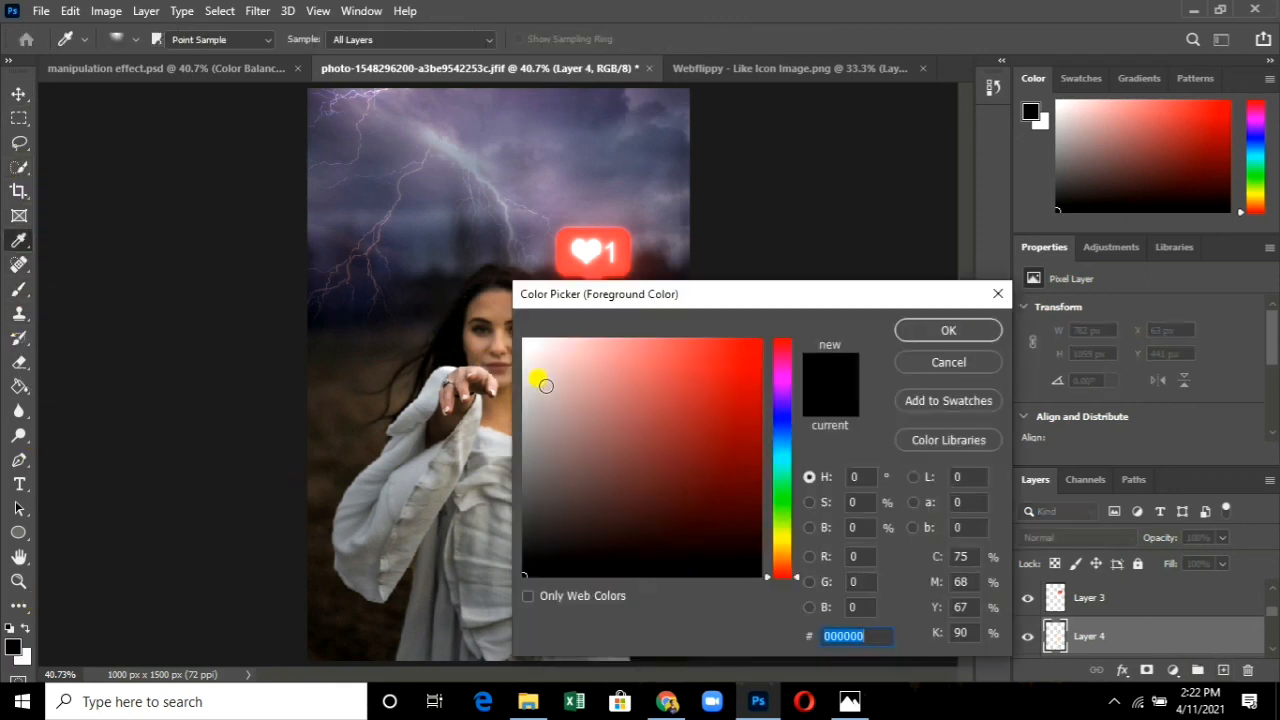
{"action": "left_click", "coordinate": [760, 341]}
{"action": "left_click", "coordinate": [946, 331]}
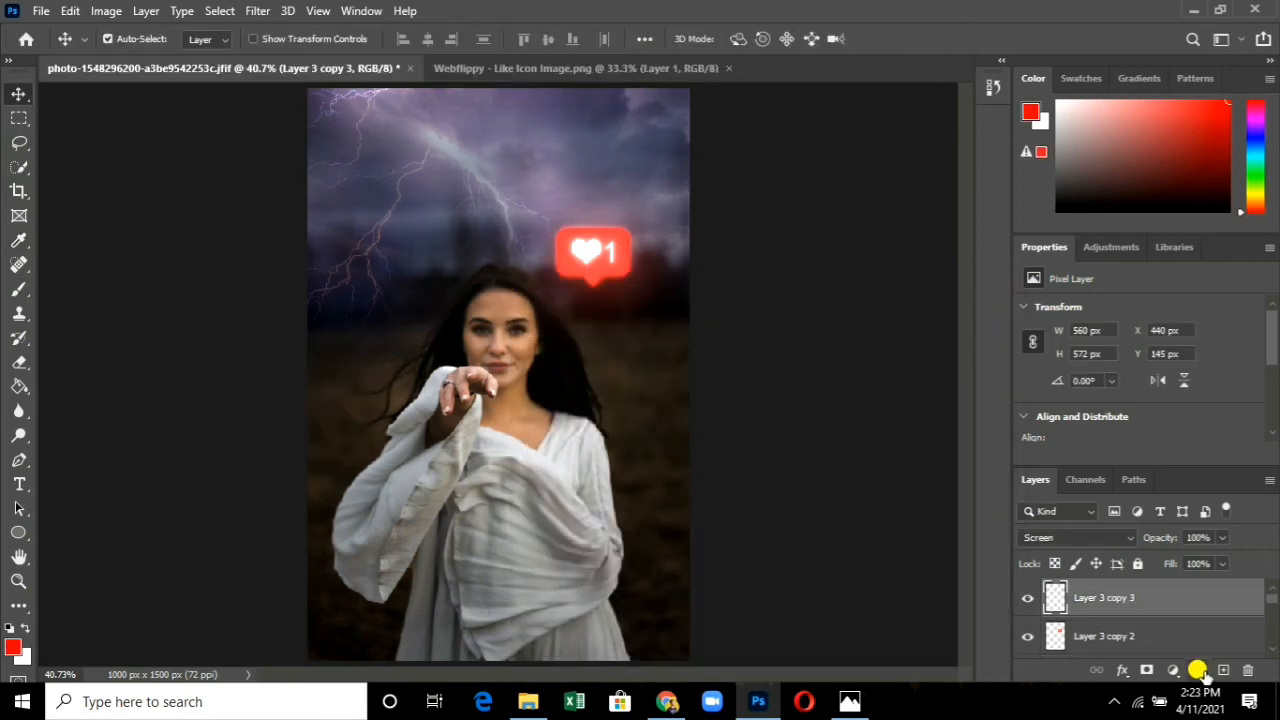
Add a Color Balance adjustment above all layers with midtones at Cyan-Red +26, Magenta-Green -14 and Yellow-Blue +23.
{"action": "left_click", "coordinate": [1173, 670]}
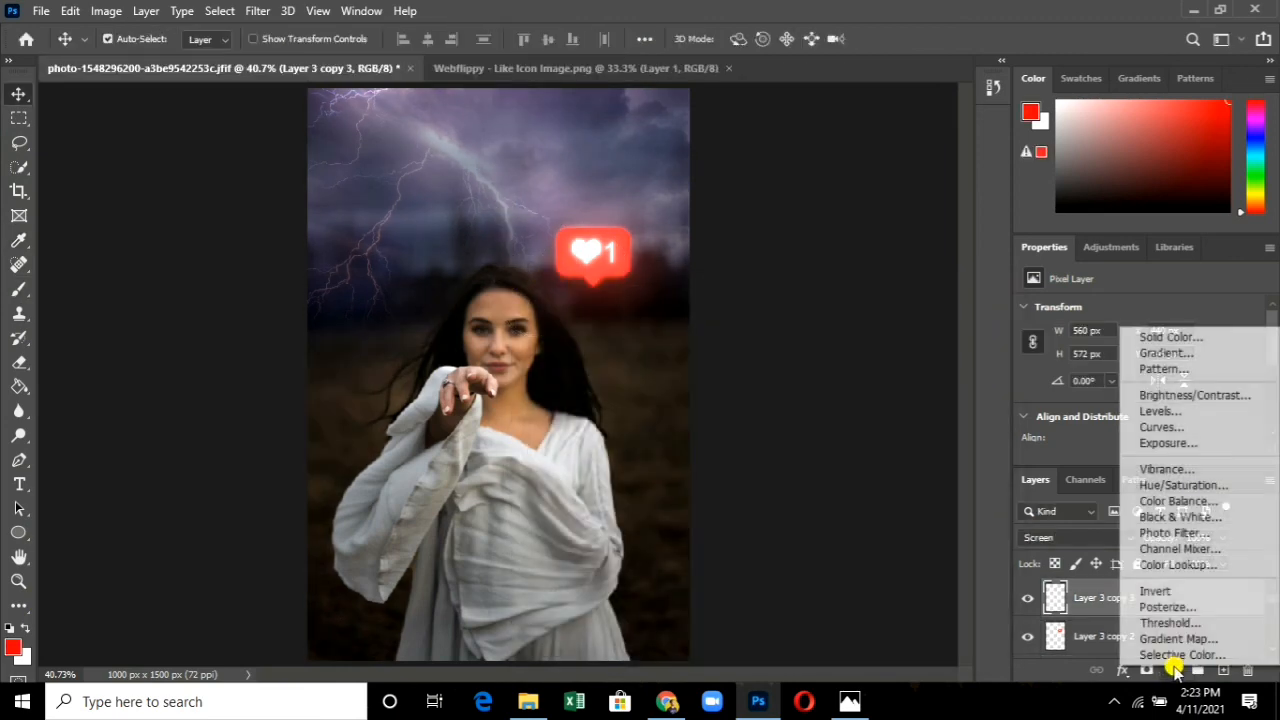
{"action": "left_click", "coordinate": [1175, 500]}
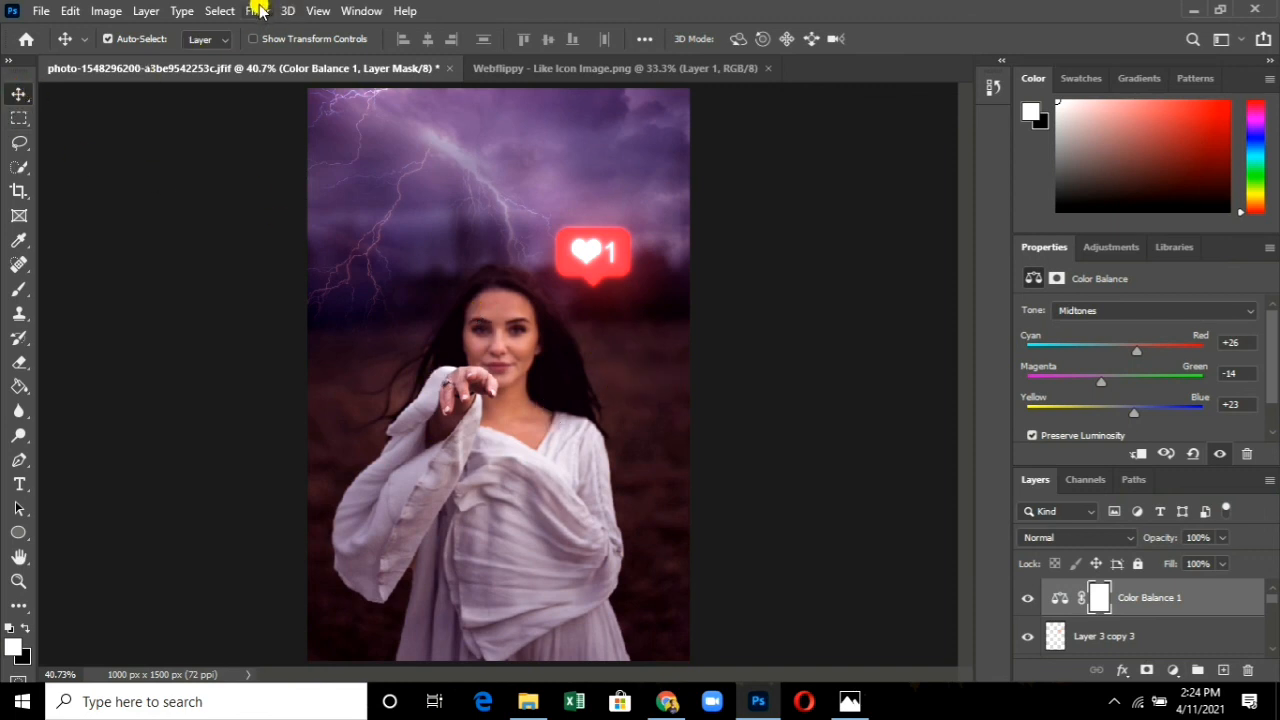
{"action": "double_click", "coordinate": [1155, 597]}
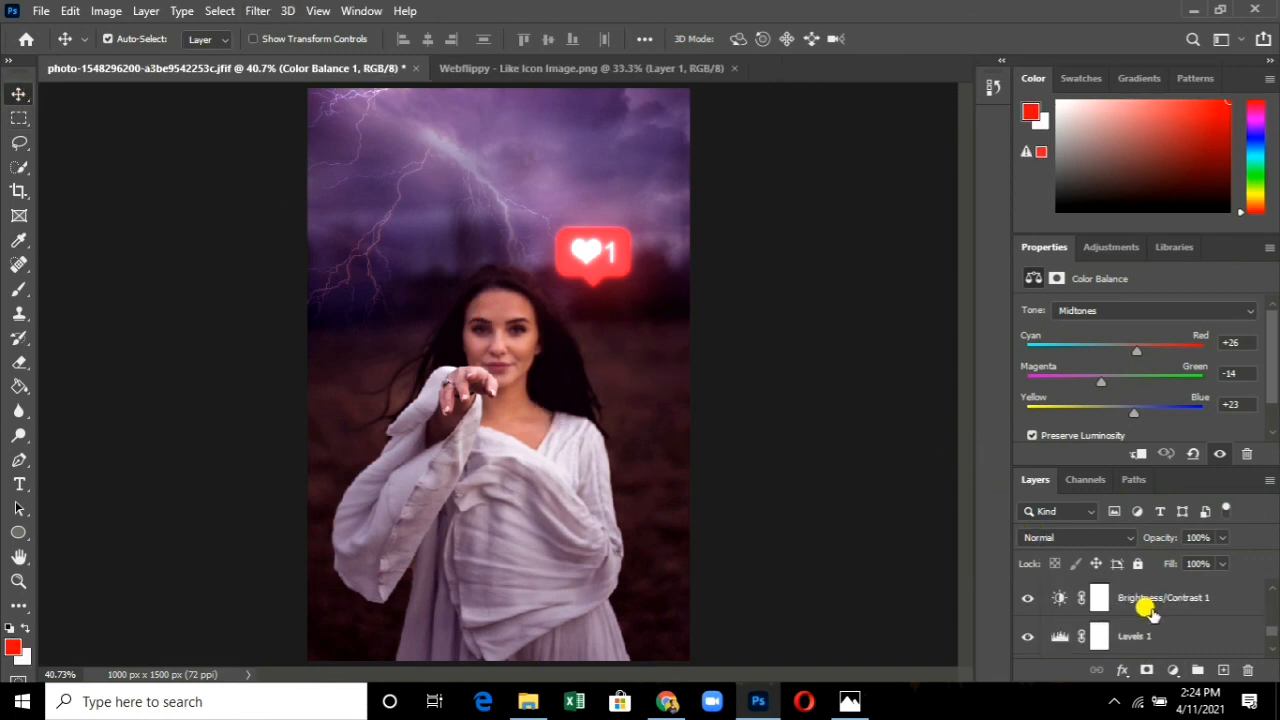